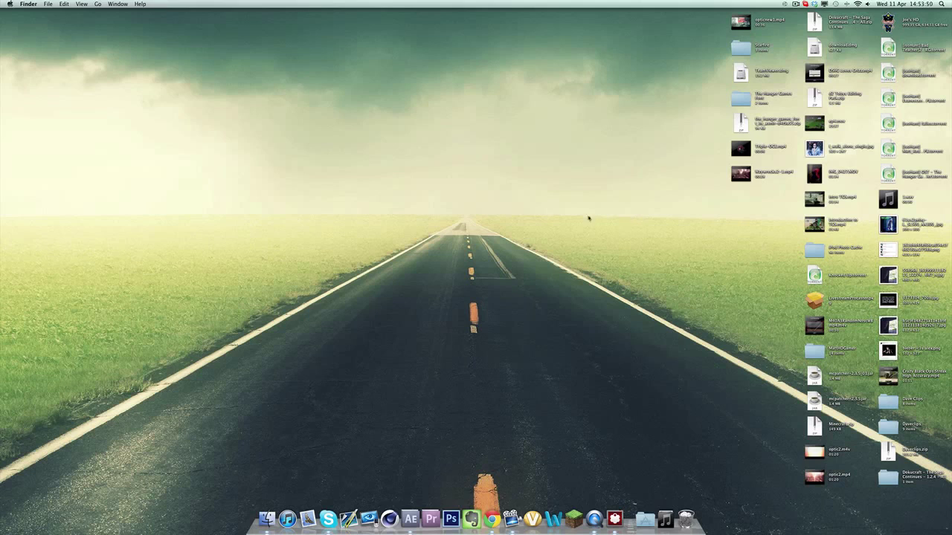
{"action": "left_click_drag", "start_coordinate": [344, 231], "coordinate": [281, 325]}
{"action": "left_click_drag", "start_coordinate": [653, 218], "coordinate": [222, 325]}
Step: Switch to QuickTime Player, play the I Need Some Sleep .mp4 example clip and rewind to its glowing scope transition
{"action": "left_click", "coordinate": [594, 518]}
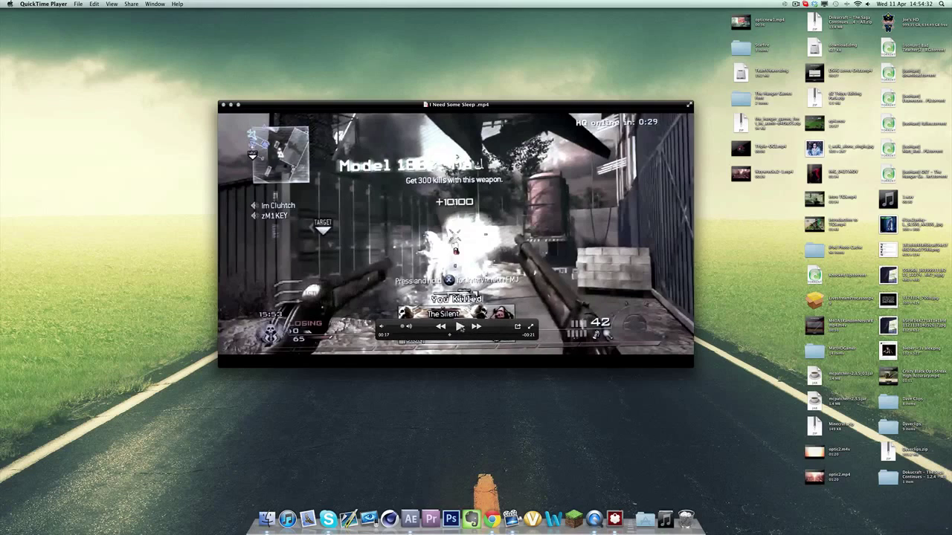
{"action": "left_click", "coordinate": [459, 326]}
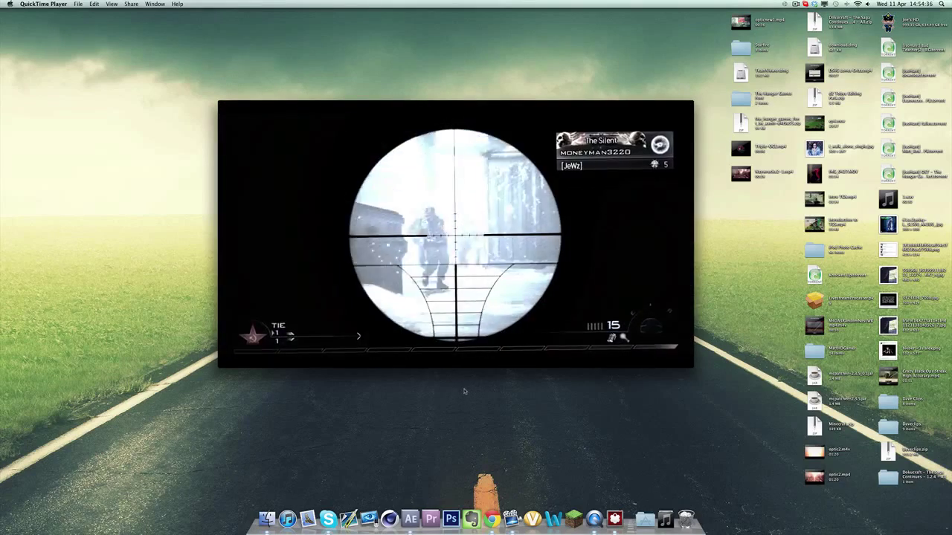
{"action": "mouse_move", "coordinate": [478, 340]}
{"action": "left_click", "coordinate": [459, 326]}
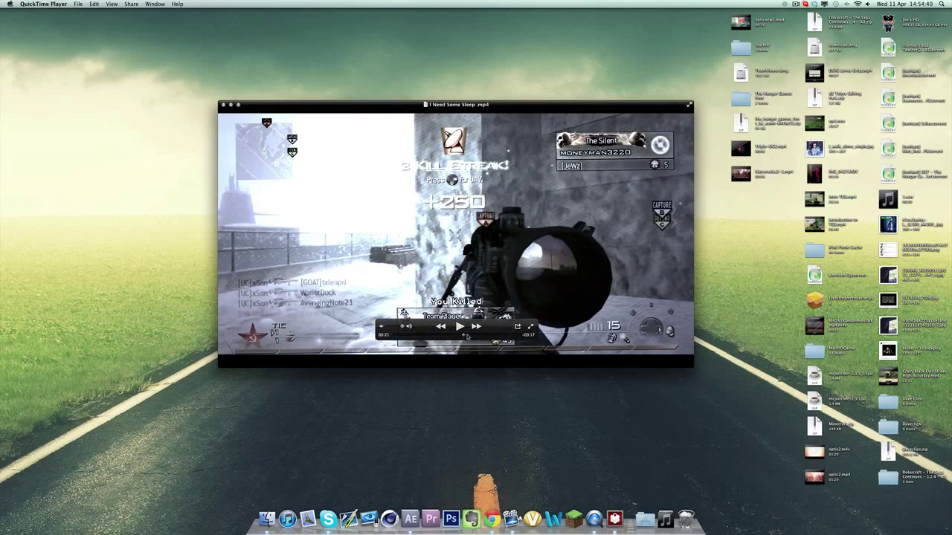
{"action": "left_click_drag", "start_coordinate": [467, 337], "coordinate": [457, 336]}
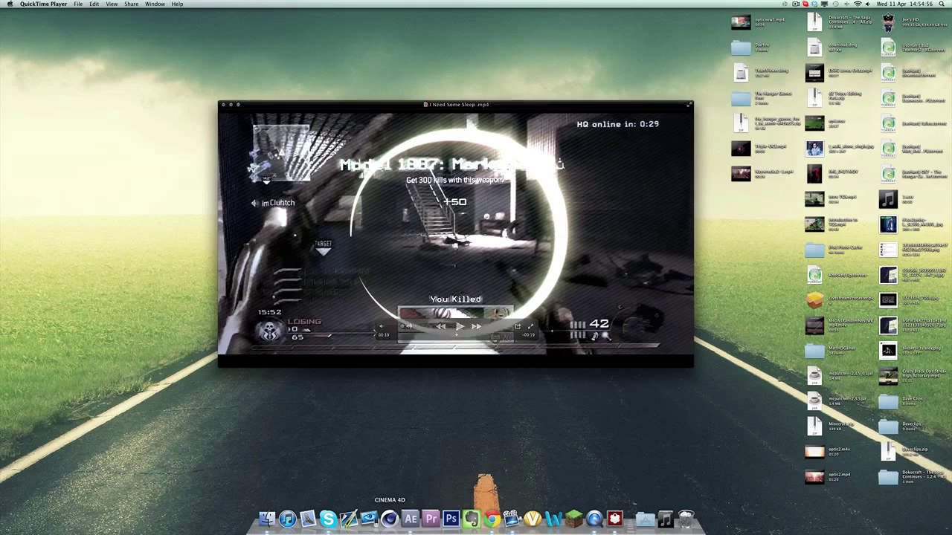
Step: Switch to After Effects and RAM preview the finished scope transition in Comp 1 from about 12 seconds
{"action": "left_click", "coordinate": [407, 528]}
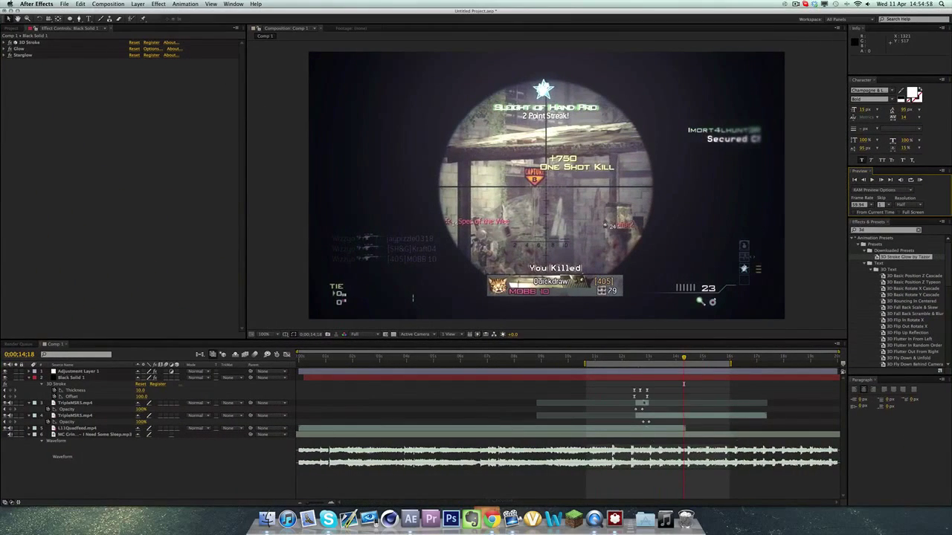
{"action": "left_click_drag", "start_coordinate": [633, 360], "coordinate": [624, 359]}
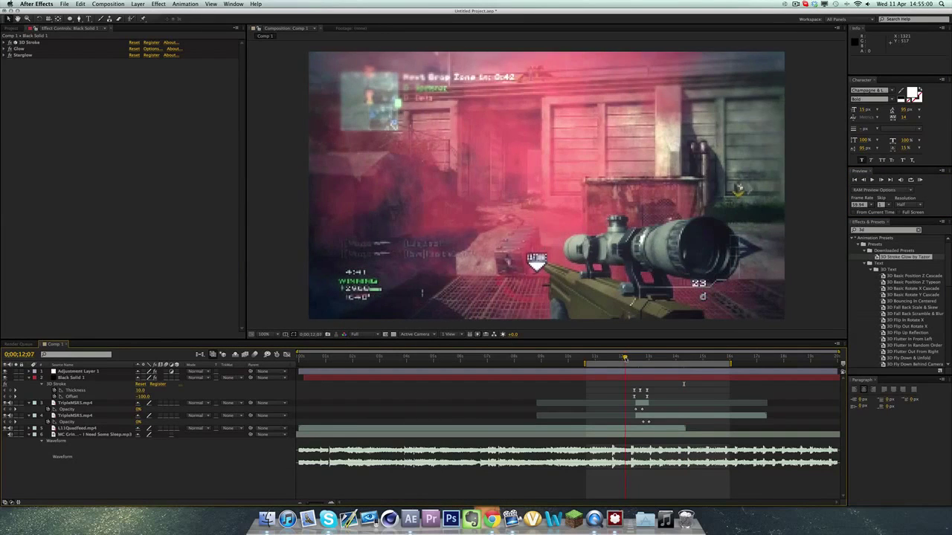
{"action": "left_click", "coordinate": [920, 179]}
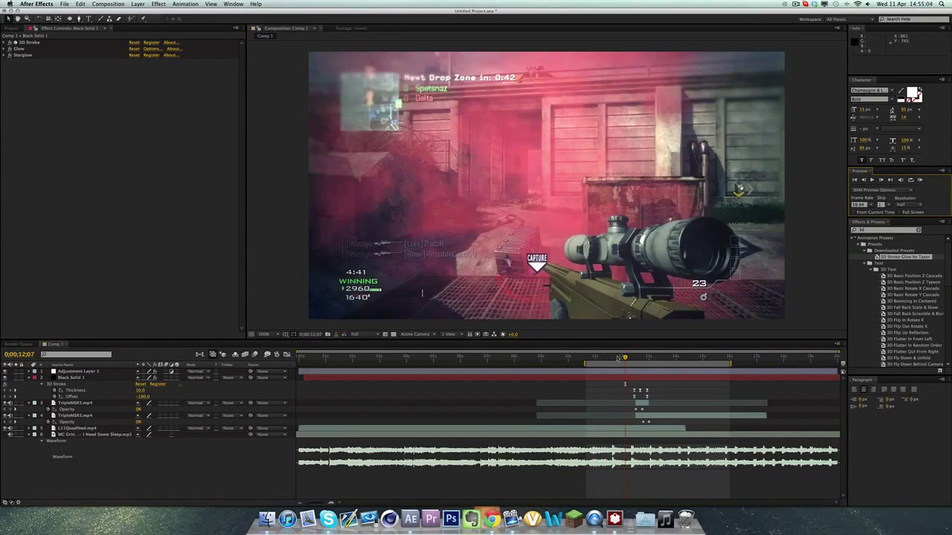
{"action": "left_click", "coordinate": [920, 181]}
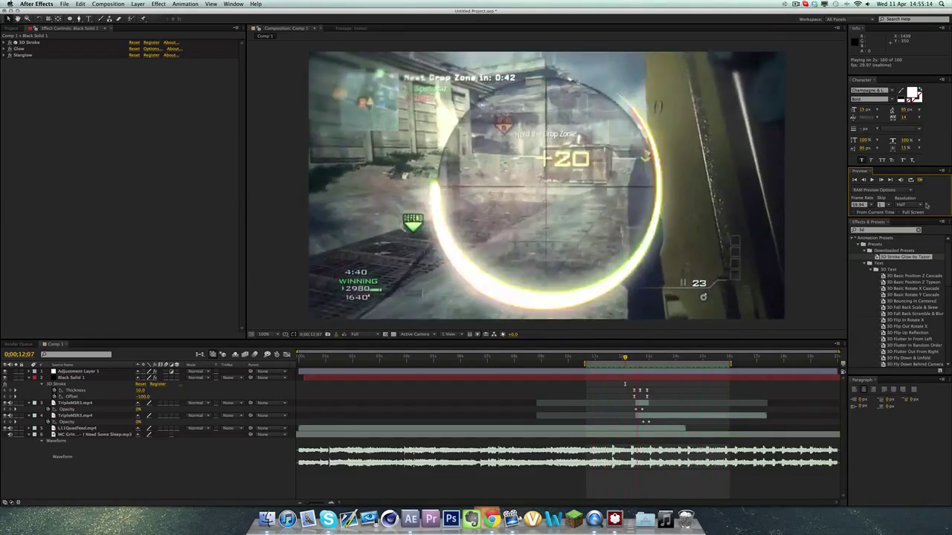
{"action": "key", "text": "space"}
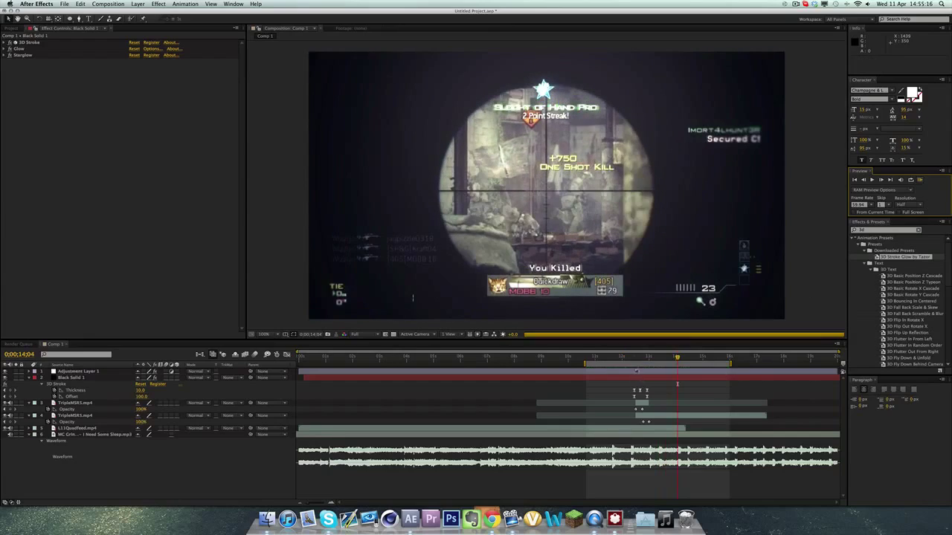
Step: Scrub through Comp 1 around 12 seconds to examine how the glowing ring and scope fade into the gameplay
{"action": "left_click_drag", "start_coordinate": [622, 358], "coordinate": [634, 359]}
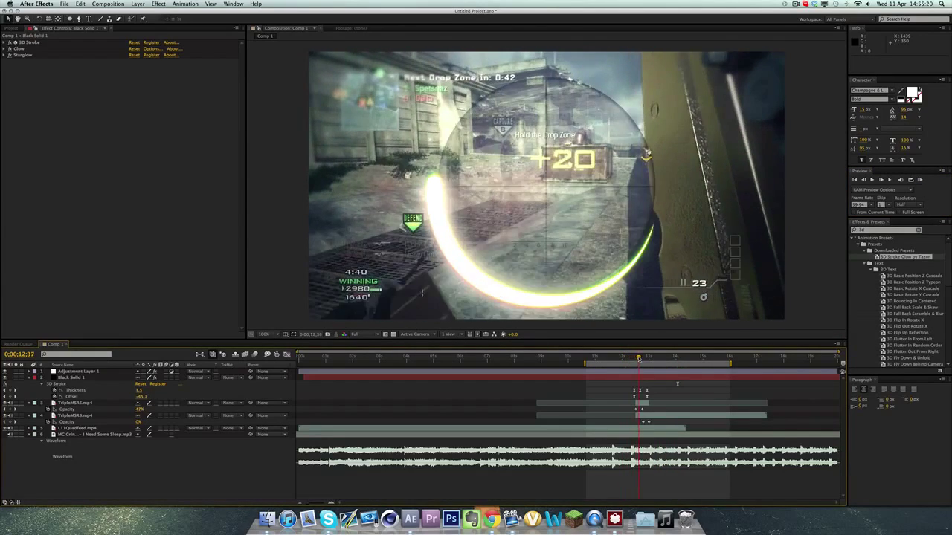
{"action": "key", "text": "space"}
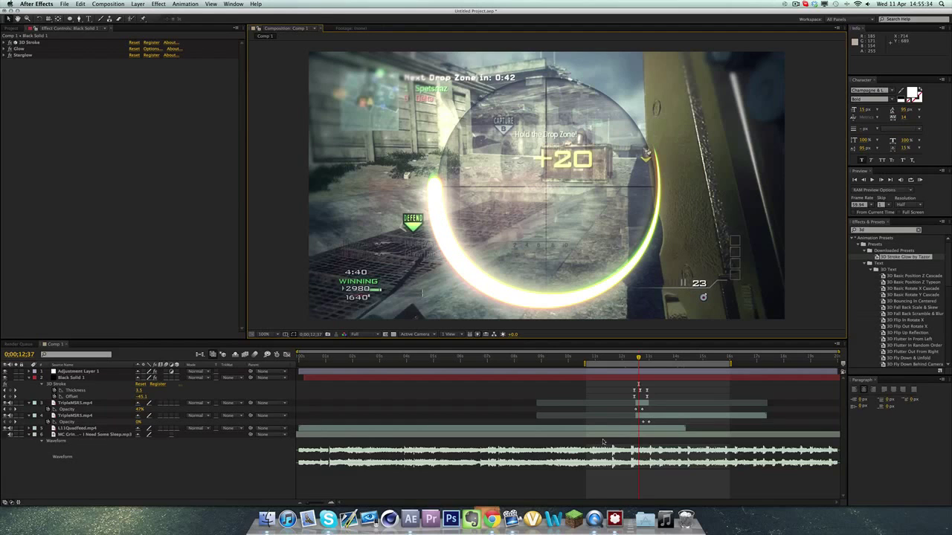
{"action": "left_click_drag", "start_coordinate": [626, 359], "coordinate": [618, 358]}
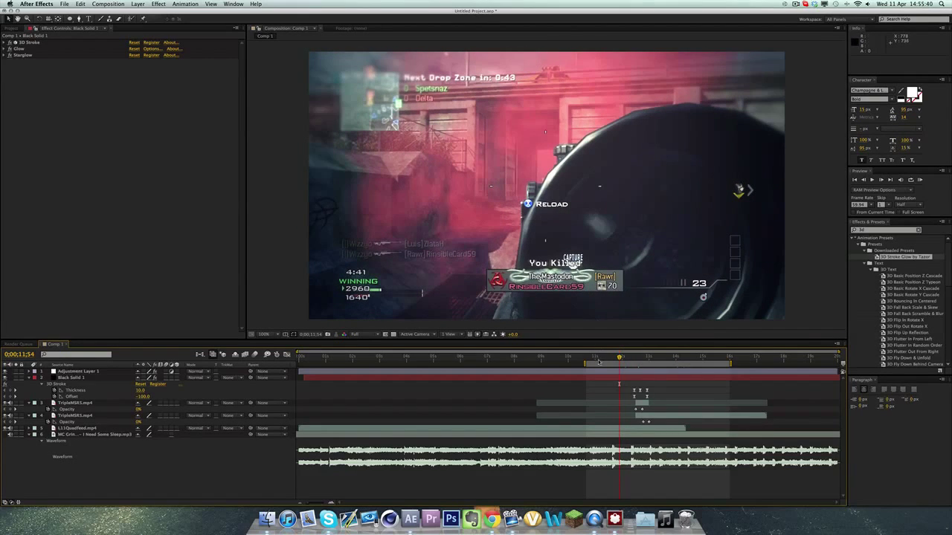
{"action": "left_click_drag", "start_coordinate": [599, 359], "coordinate": [639, 357]}
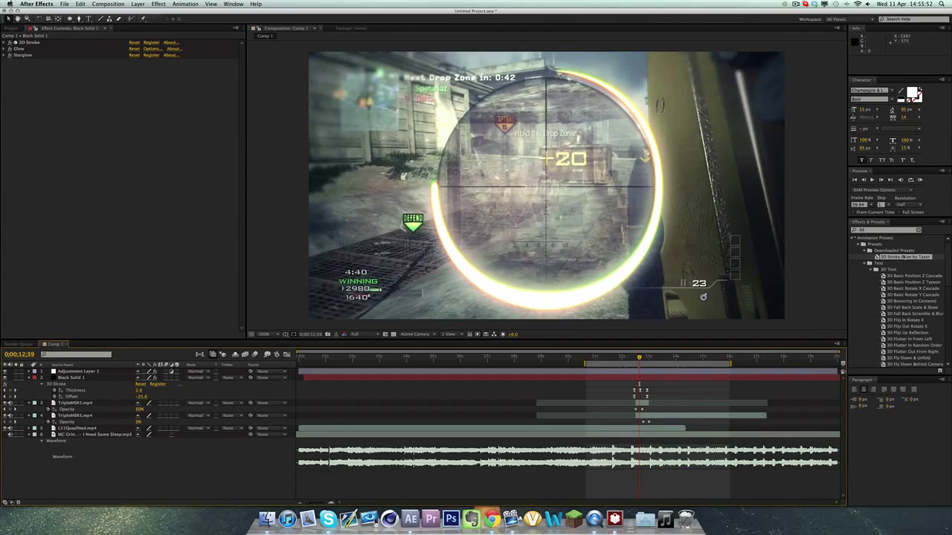
{"action": "left_click", "coordinate": [785, 258]}
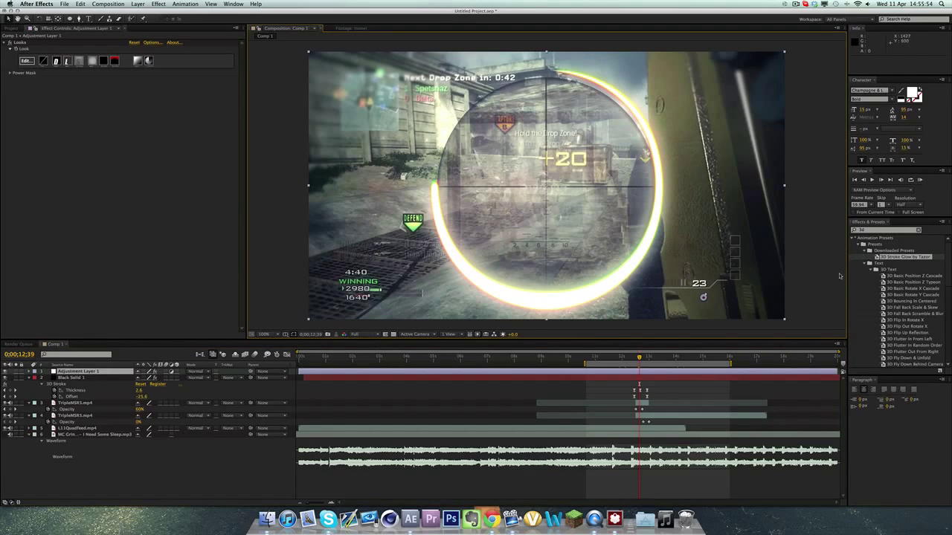
{"action": "left_click", "coordinate": [508, 515]}
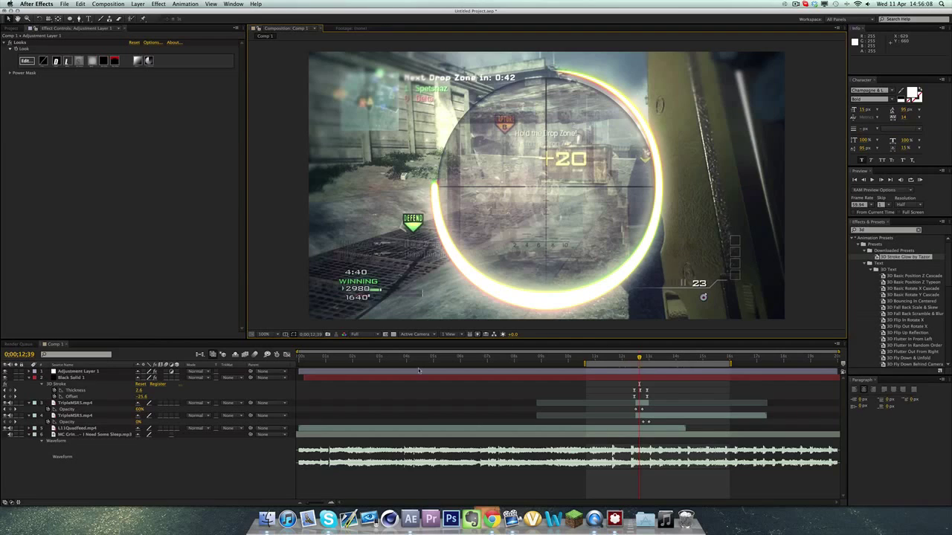
Step: Create a new 1280 × 720 composition named Tut
{"action": "left_click", "coordinate": [13, 29]}
{"action": "left_click", "coordinate": [24, 335]}
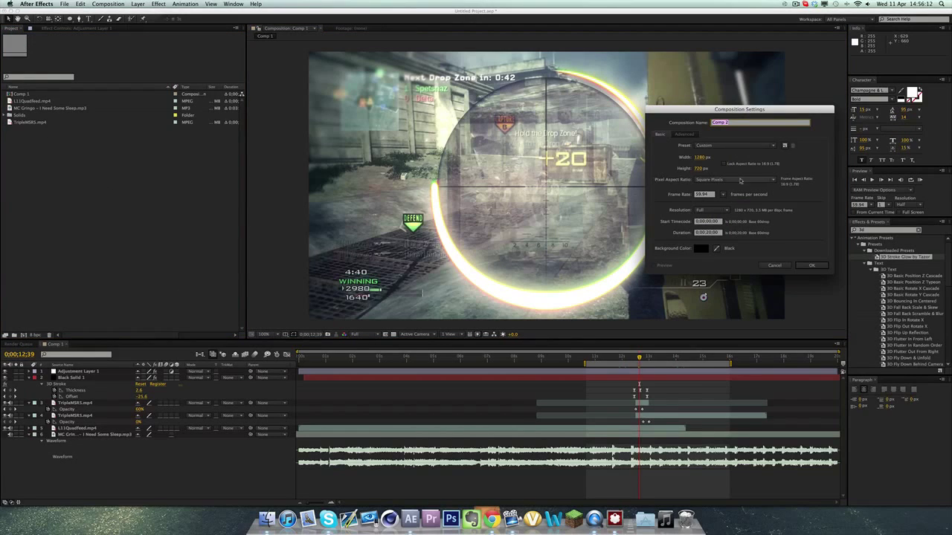
{"action": "type", "text": "CTut"}
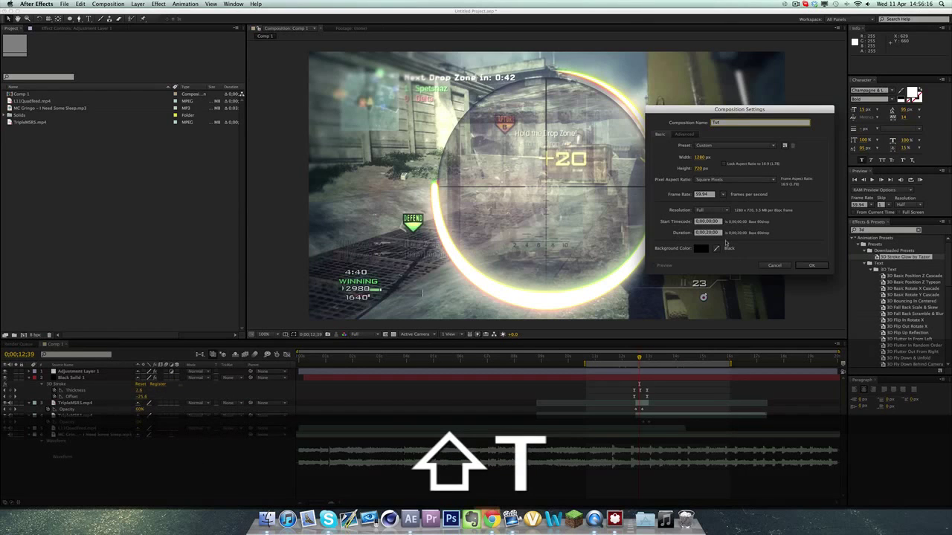
{"action": "left_click", "coordinate": [810, 266]}
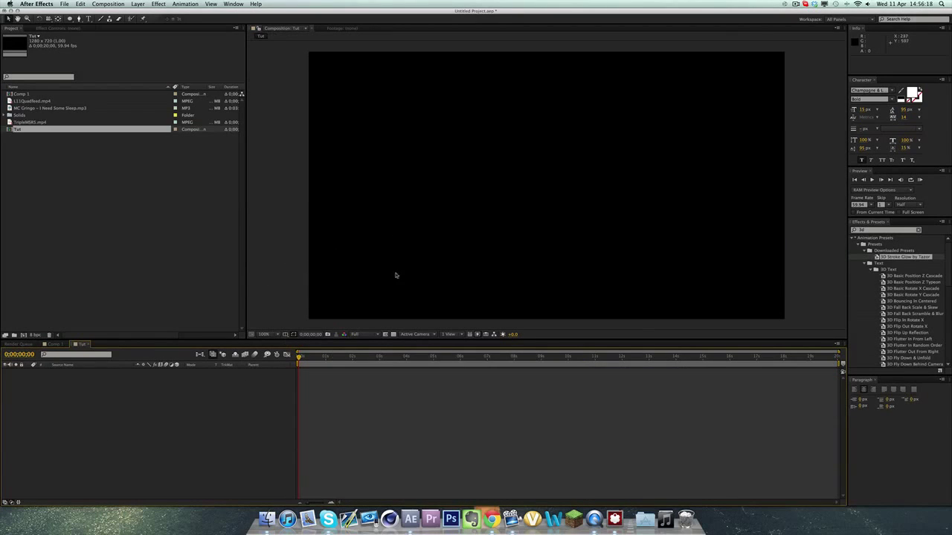
Step: Add L11QuadFeed.mp4 to the Tut composition and place TripleMSR5.mp4 above it, starting at about 11 seconds
{"action": "left_click", "coordinate": [148, 222]}
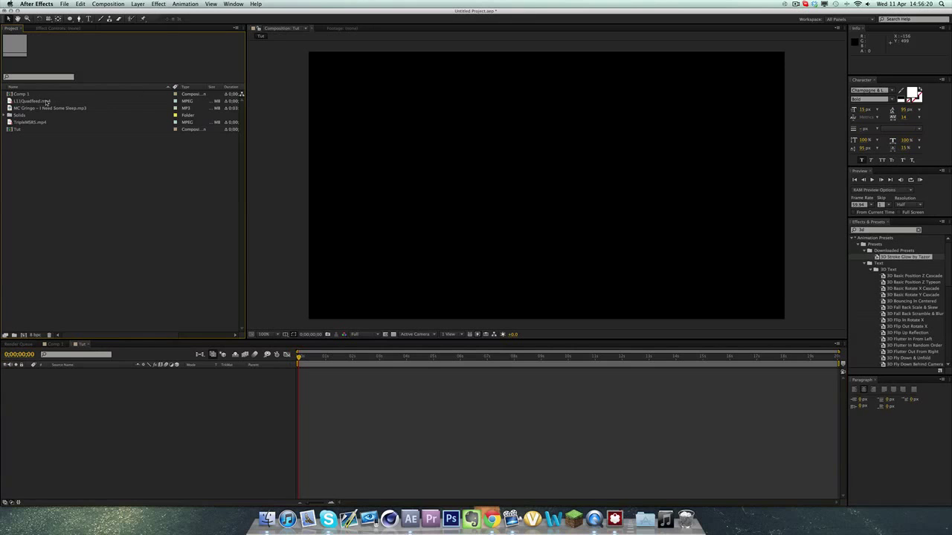
{"action": "left_click_drag", "start_coordinate": [49, 101], "coordinate": [64, 419]}
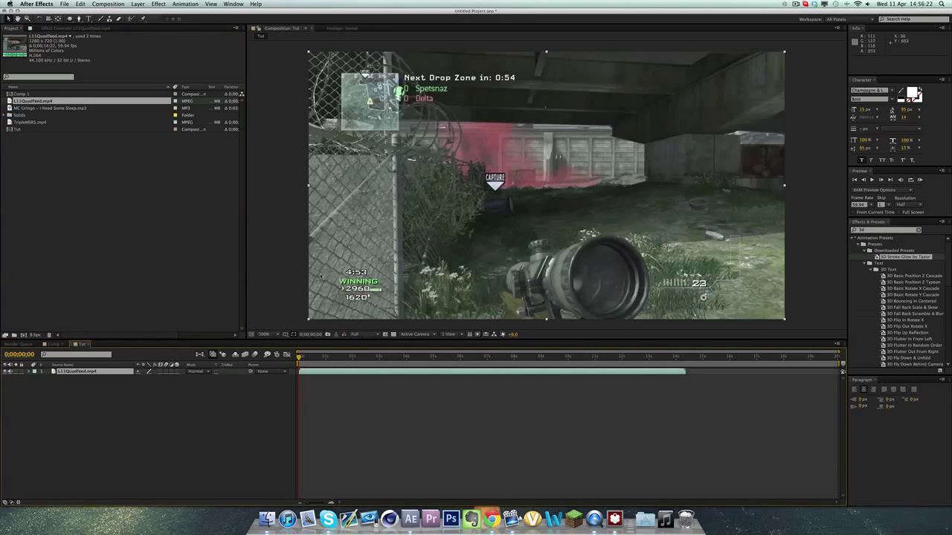
{"action": "mouse_move", "coordinate": [38, 125]}
{"action": "left_mouse_down"}
{"action": "mouse_move", "coordinate": [112, 223]}
{"action": "mouse_move", "coordinate": [520, 375]}
{"action": "mouse_move", "coordinate": [589, 372]}
{"action": "left_mouse_up"}
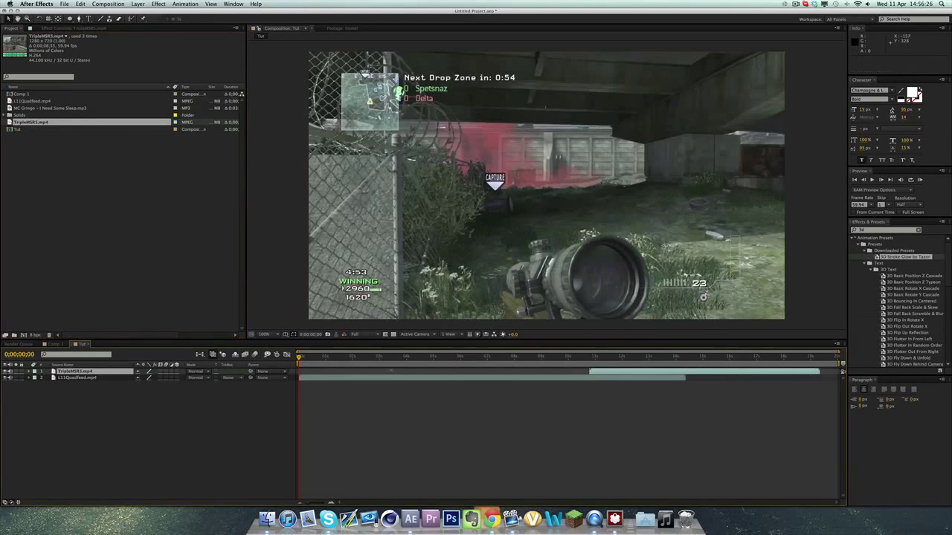
Step: Shift the TripleMSR5 layer to start at about 0;00;12;56 and set the current time to 0;00;12;30
{"action": "left_click_drag", "start_coordinate": [529, 358], "coordinate": [672, 372]}
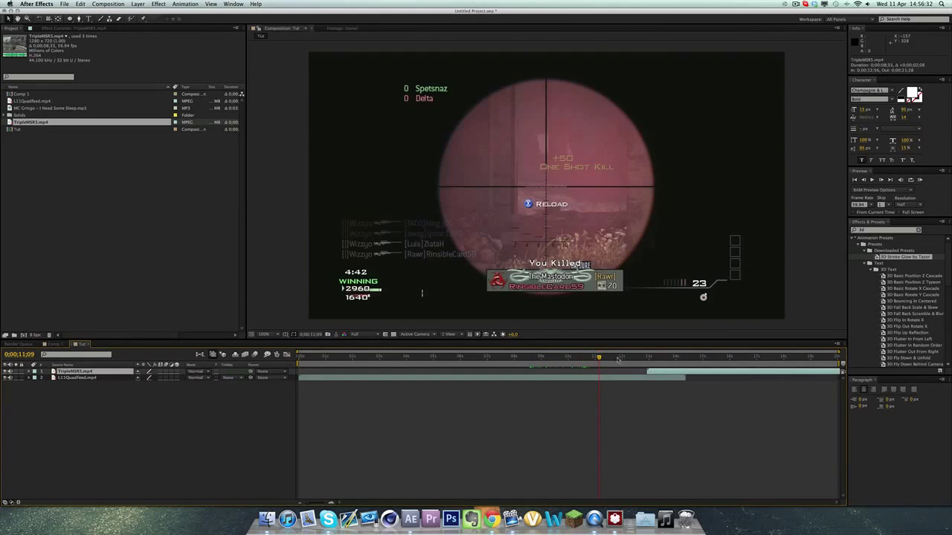
{"action": "left_click_drag", "start_coordinate": [600, 358], "coordinate": [636, 357]}
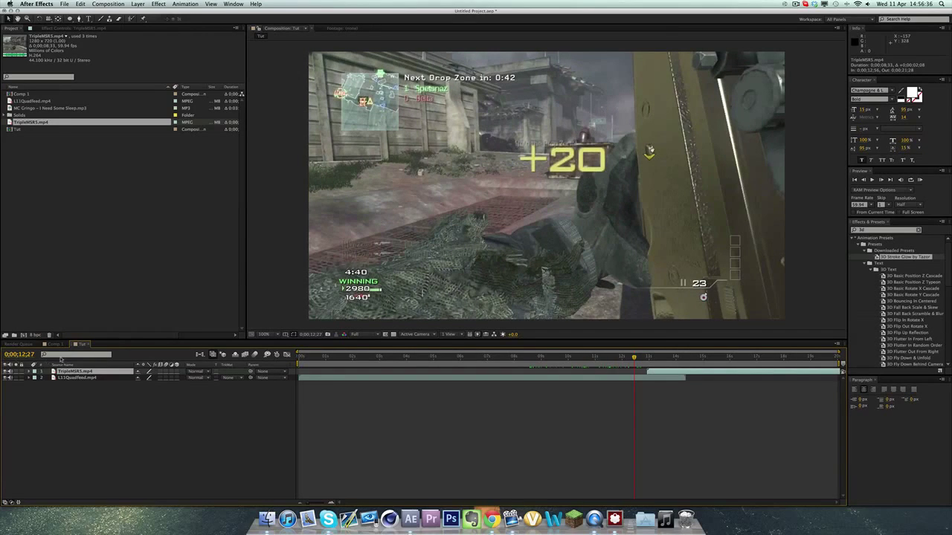
{"action": "left_click", "coordinate": [33, 358]}
{"action": "type", "text": "30"}
{"action": "key", "text": "Return"}
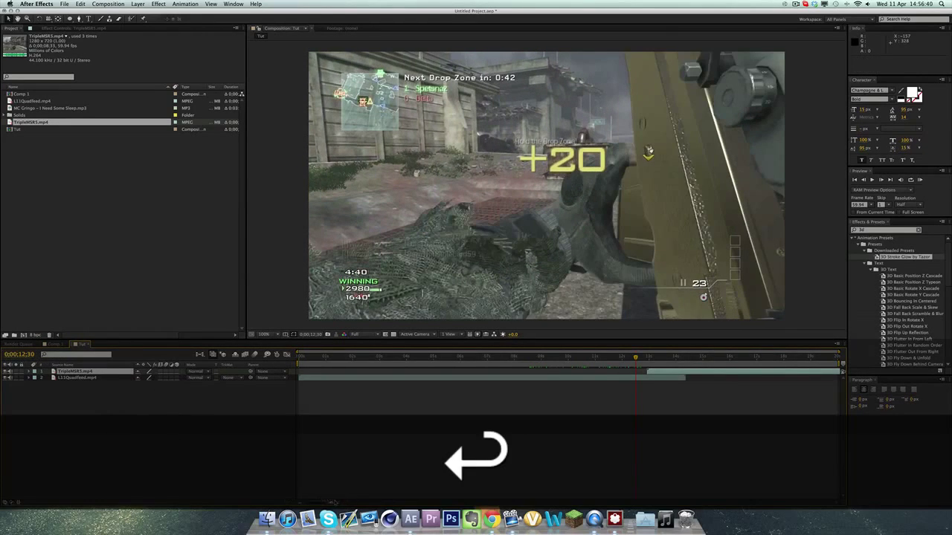
Step: Trim the beginning of the TripleMSR5 layer so its in point falls at 0;00;13;42
{"action": "double_click", "coordinate": [331, 503]}
{"action": "left_click_drag", "start_coordinate": [643, 502], "coordinate": [683, 502]}
{"action": "left_click_drag", "start_coordinate": [732, 374], "coordinate": [584, 371]}
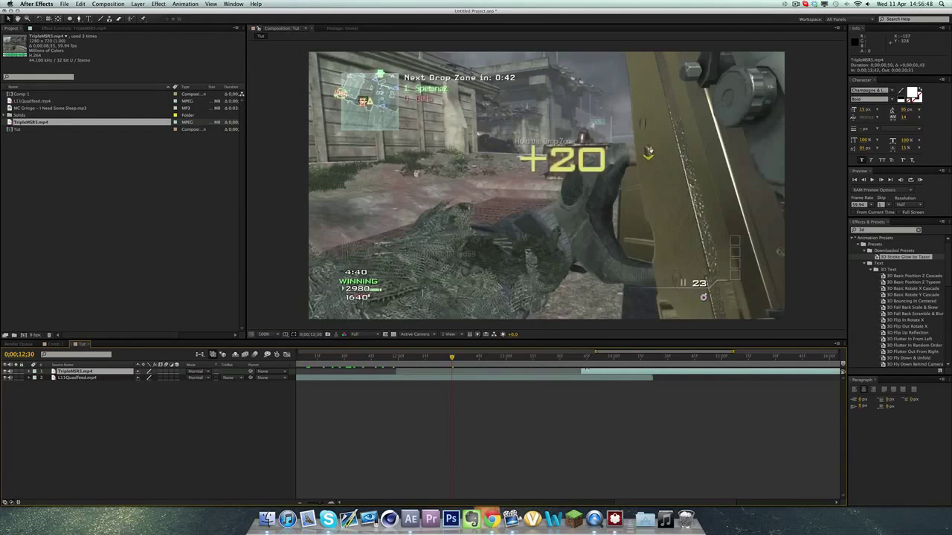
Step: Examine the scope-in moment of the transition in Comp 1 and in the example clip in QuickTime Player
{"action": "left_click", "coordinate": [54, 344]}
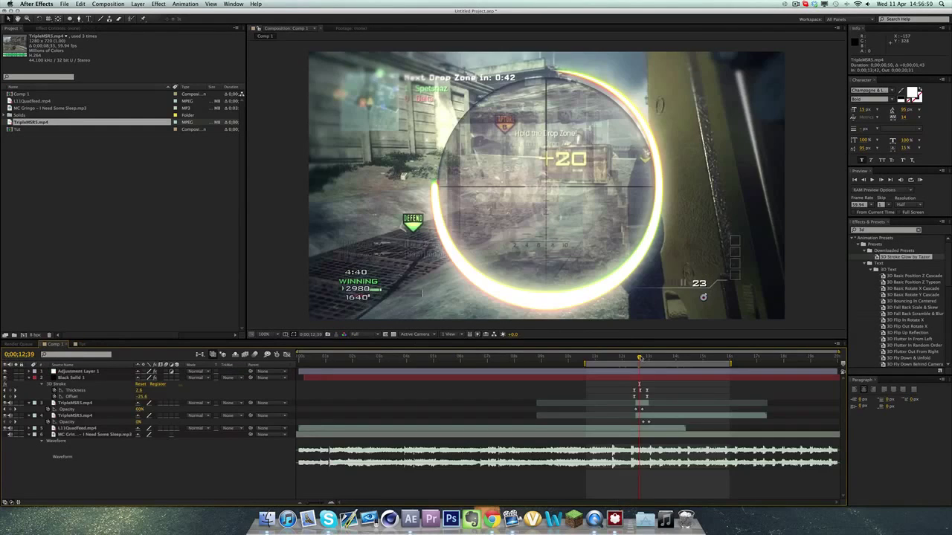
{"action": "left_click_drag", "start_coordinate": [640, 358], "coordinate": [646, 358]}
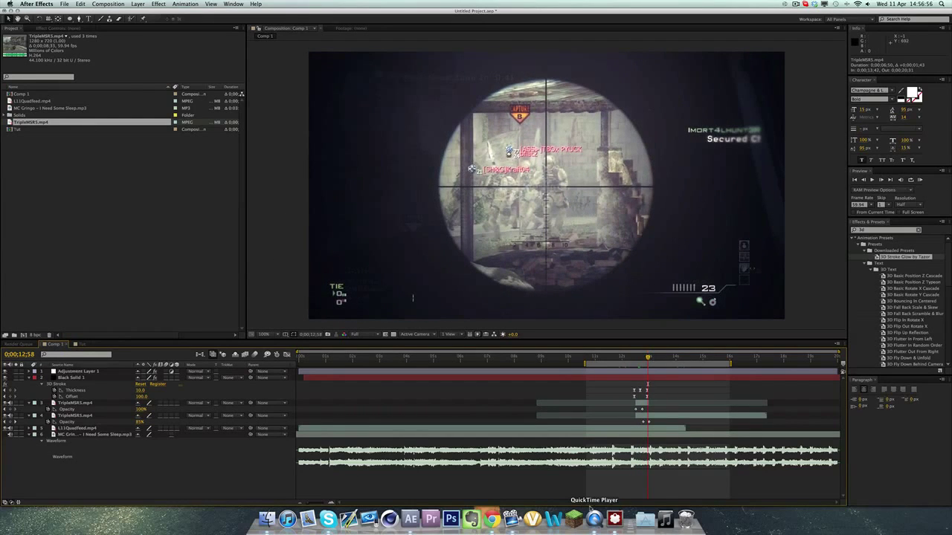
{"action": "left_click", "coordinate": [594, 518]}
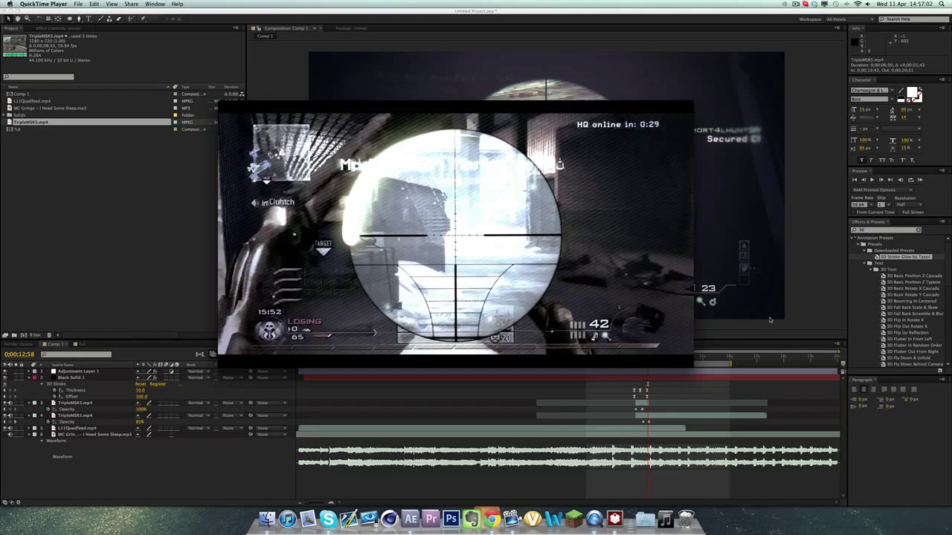
{"action": "left_click", "coordinate": [671, 390]}
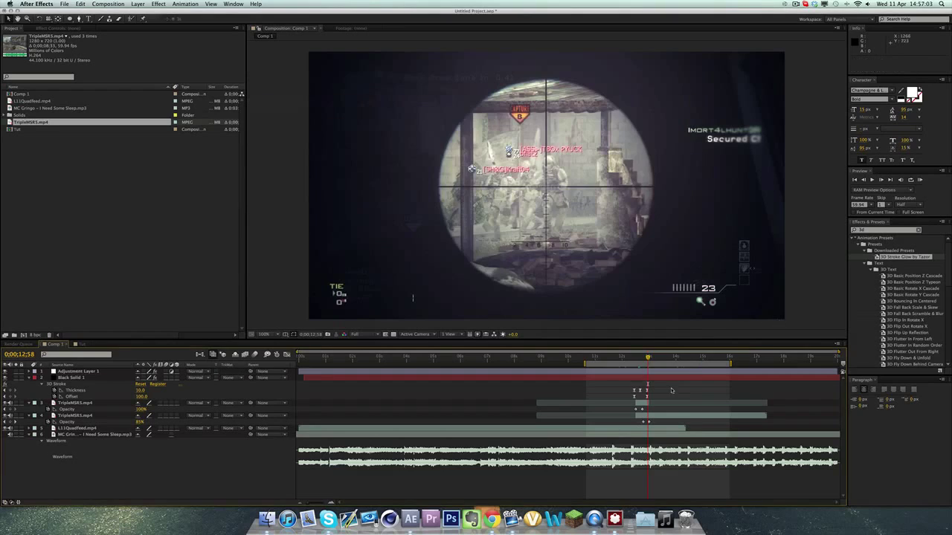
Step: In Tut, slide the TripleMSR5 clip so it is fully scoped in at 0;00;12;30 and trim its start to that frame
{"action": "left_click", "coordinate": [78, 345]}
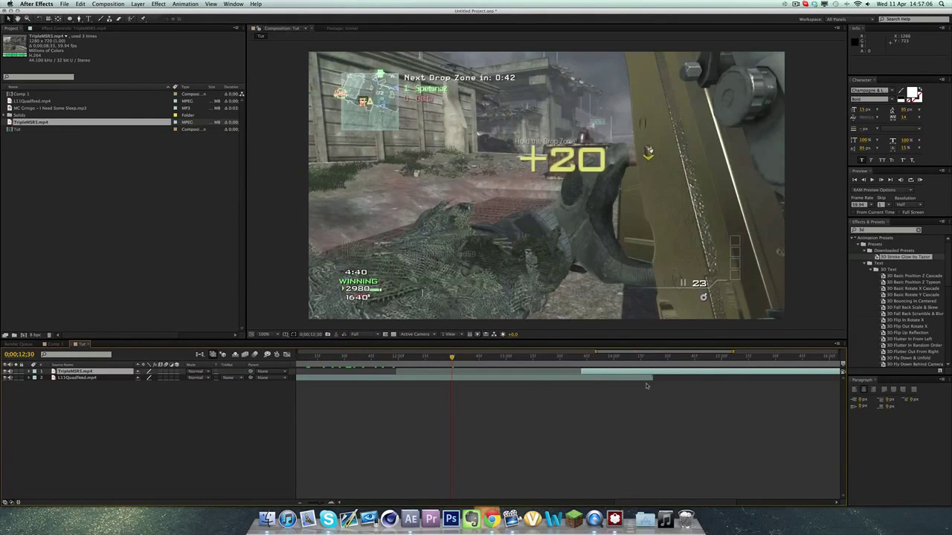
{"action": "left_click_drag", "start_coordinate": [716, 370], "coordinate": [467, 374]}
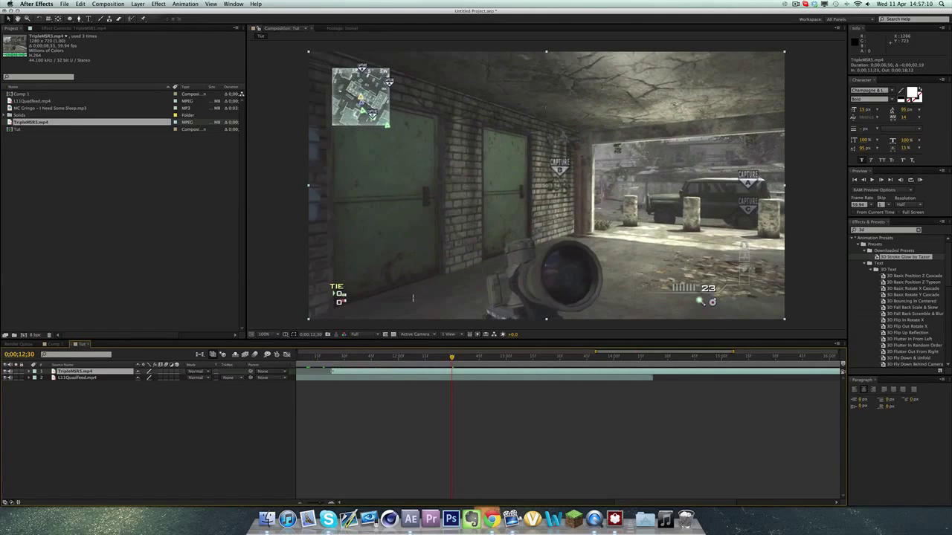
{"action": "left_click_drag", "start_coordinate": [332, 371], "coordinate": [434, 373]}
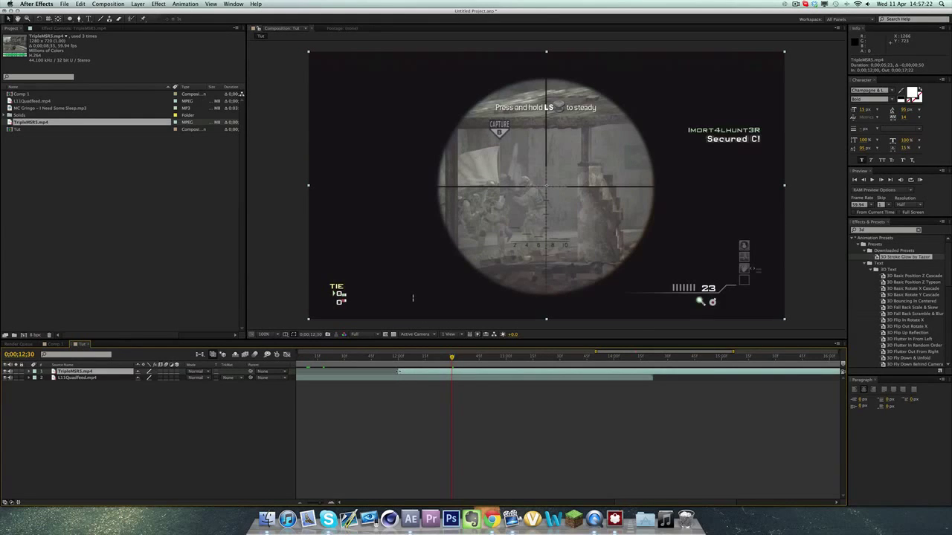
{"action": "left_click_drag", "start_coordinate": [398, 371], "coordinate": [446, 372]}
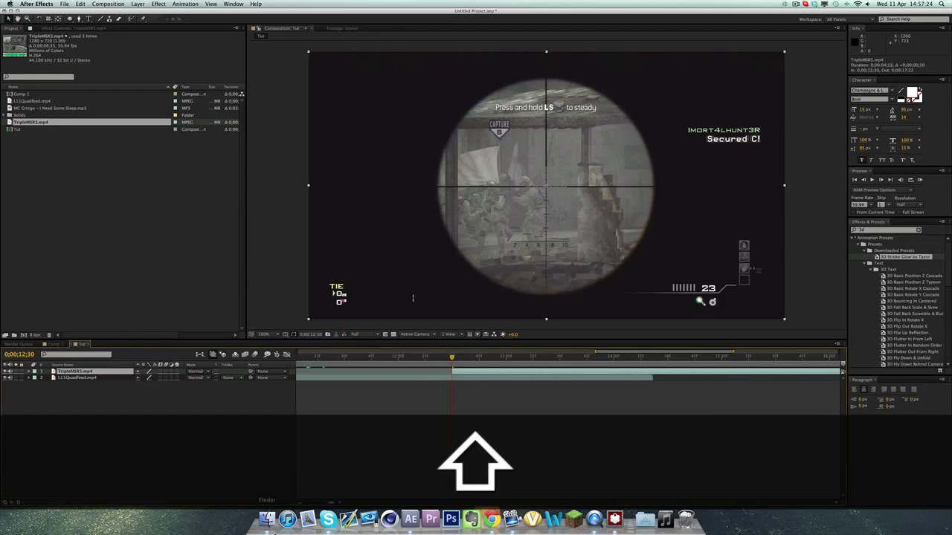
{"action": "left_click_drag", "start_coordinate": [311, 502], "coordinate": [301, 502]}
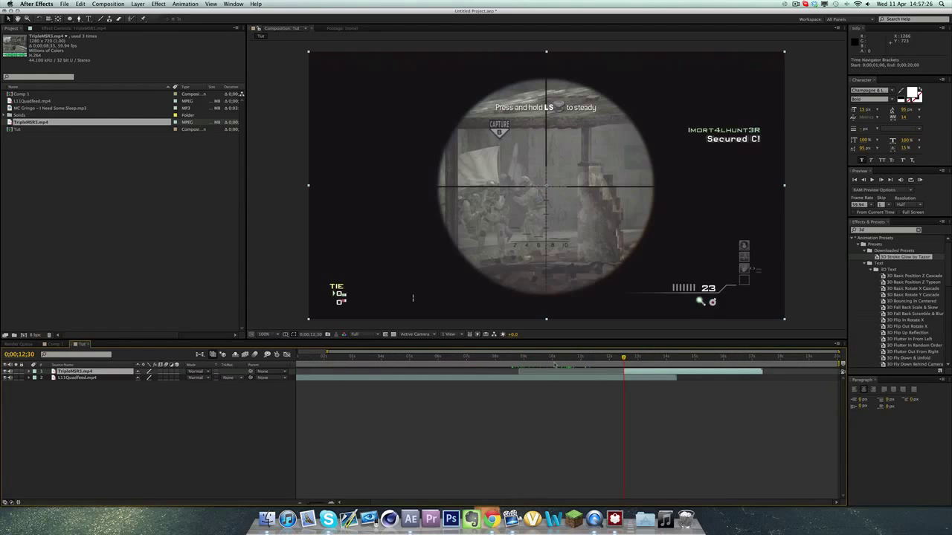
{"action": "left_click_drag", "start_coordinate": [515, 361], "coordinate": [622, 360]}
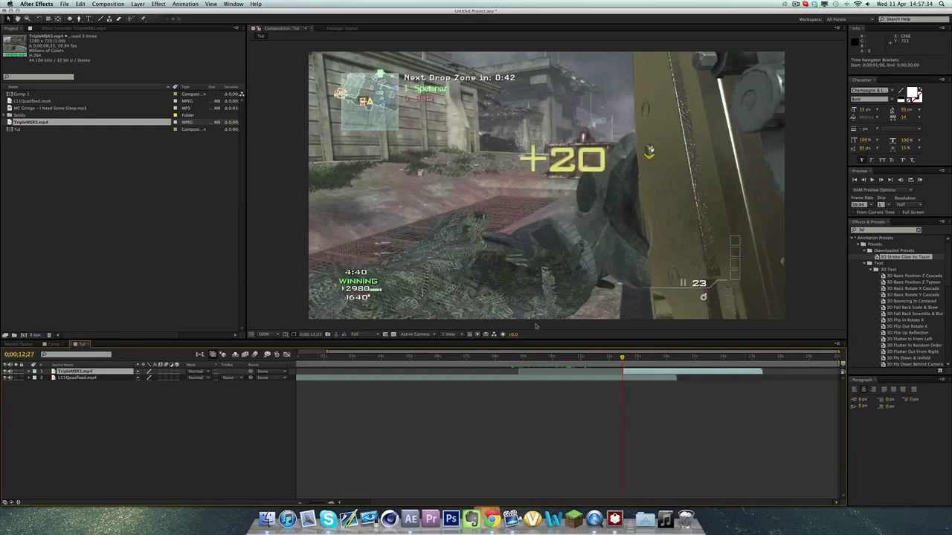
Step: Duplicate the TripleMSR5 layer in the Tut composition
{"action": "left_click", "coordinate": [625, 357]}
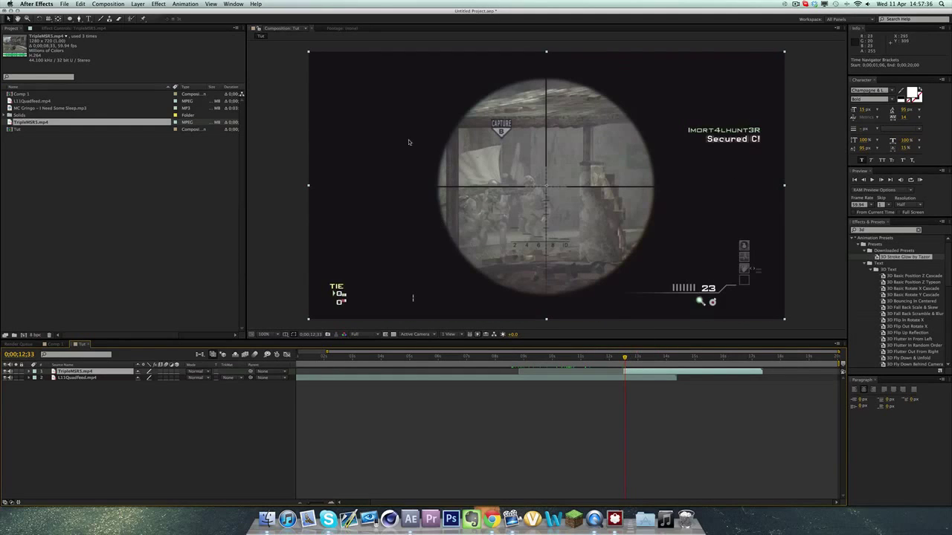
{"action": "left_click", "coordinate": [332, 503]}
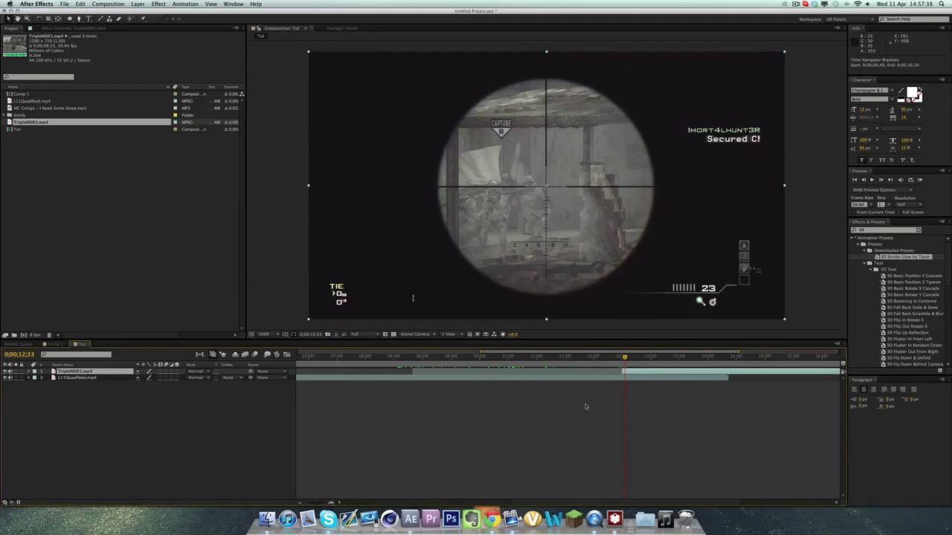
{"action": "scroll", "coordinate": [536, 497], "scroll_direction": "right", "scroll_amount": 5}
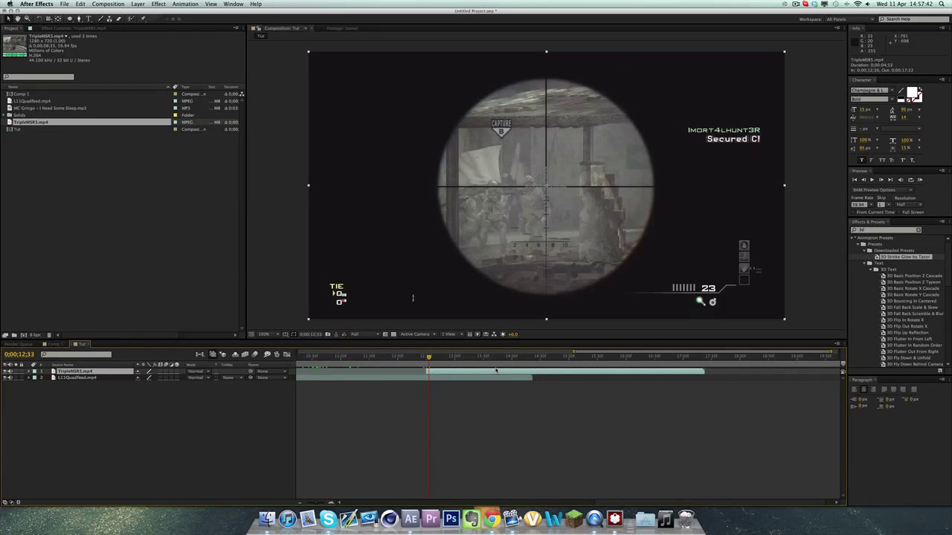
{"action": "key", "text": "super"}
{"action": "key", "text": "super+d"}
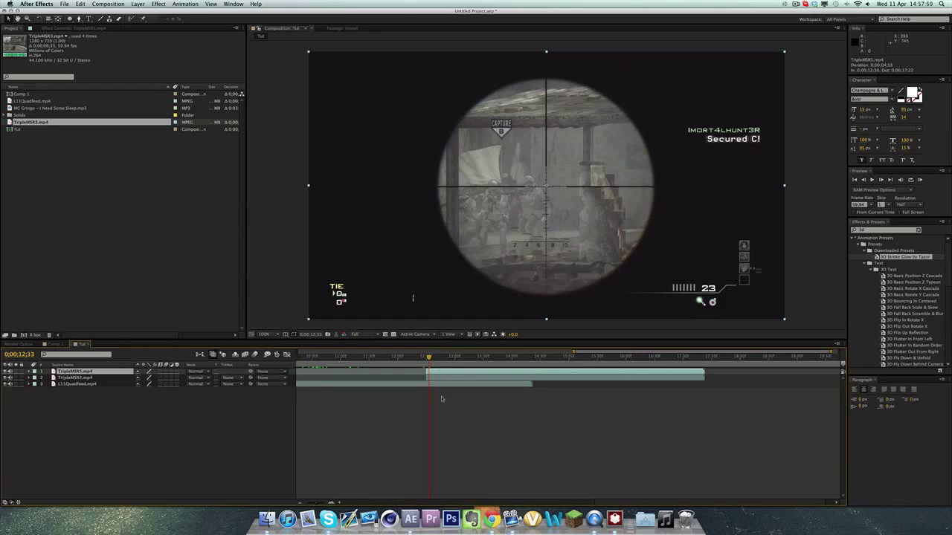
{"action": "left_click", "coordinate": [80, 4]}
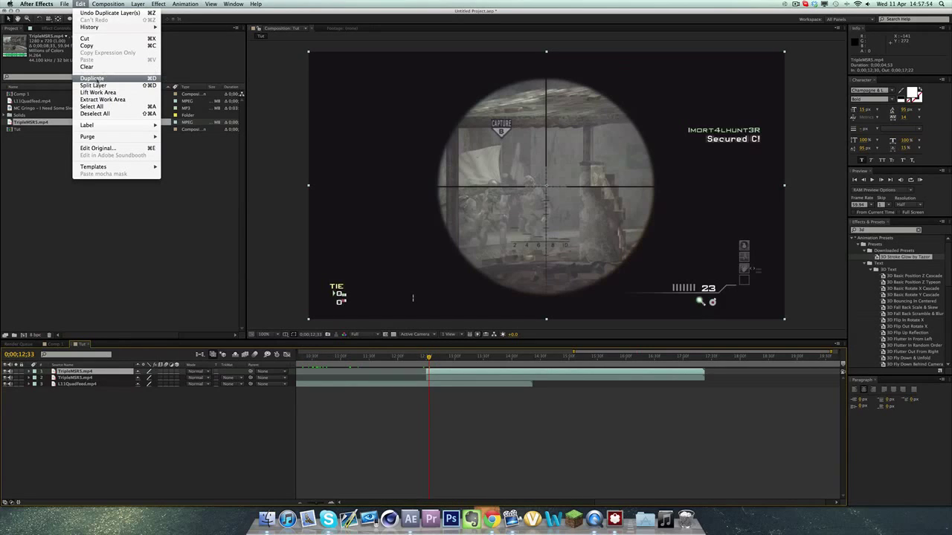
{"action": "left_click", "coordinate": [98, 79]}
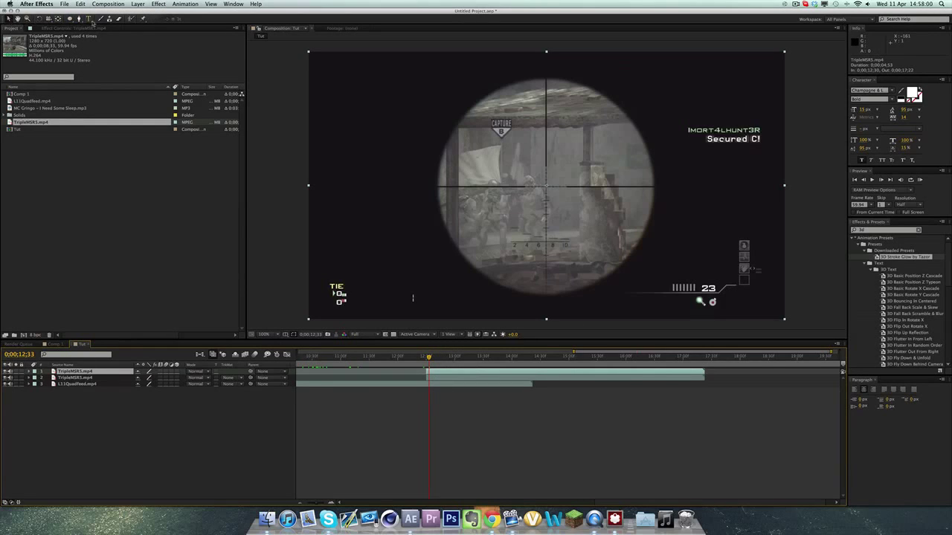
Step: Draw a circular Ellipse Tool mask on the top TripleMSR5 layer and align it with the scope's edge
{"action": "left_click", "coordinate": [70, 20]}
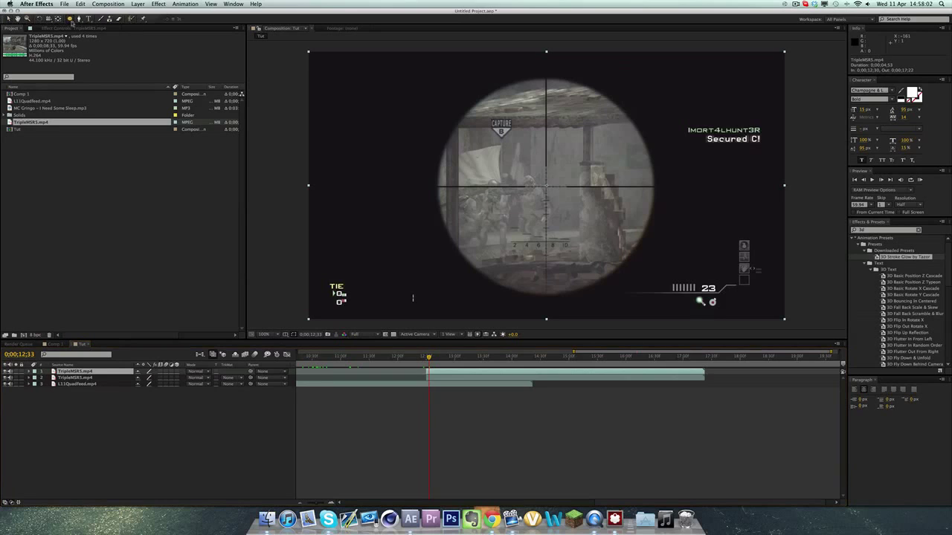
{"action": "left_click", "coordinate": [104, 19]}
{"action": "left_click", "coordinate": [70, 21]}
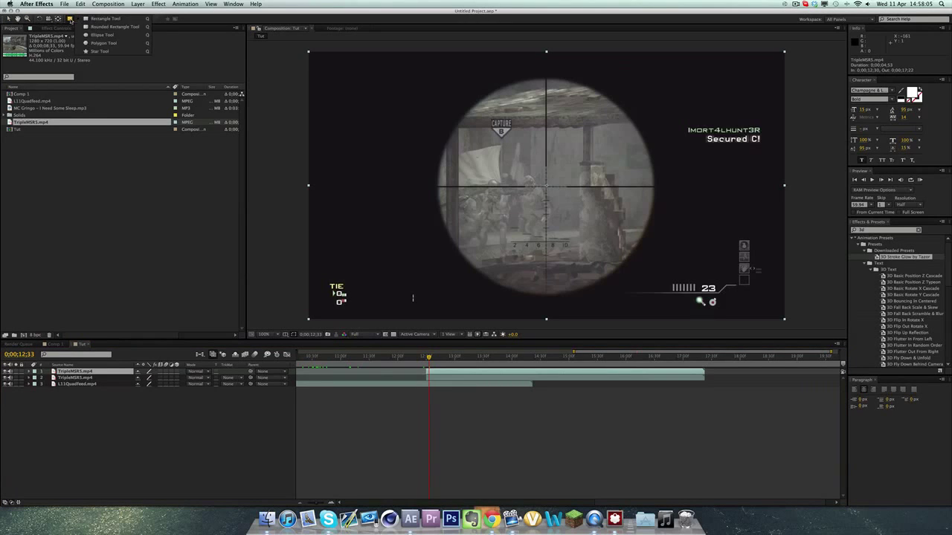
{"action": "left_click", "coordinate": [113, 35]}
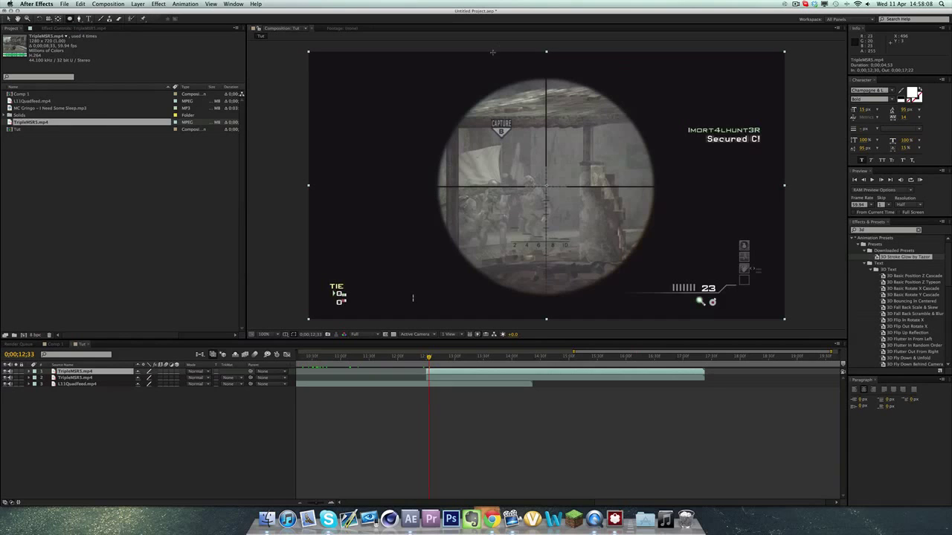
{"action": "key", "text": "shift"}
{"action": "left_click_drag", "start_coordinate": [442, 76], "coordinate": [636, 294]}
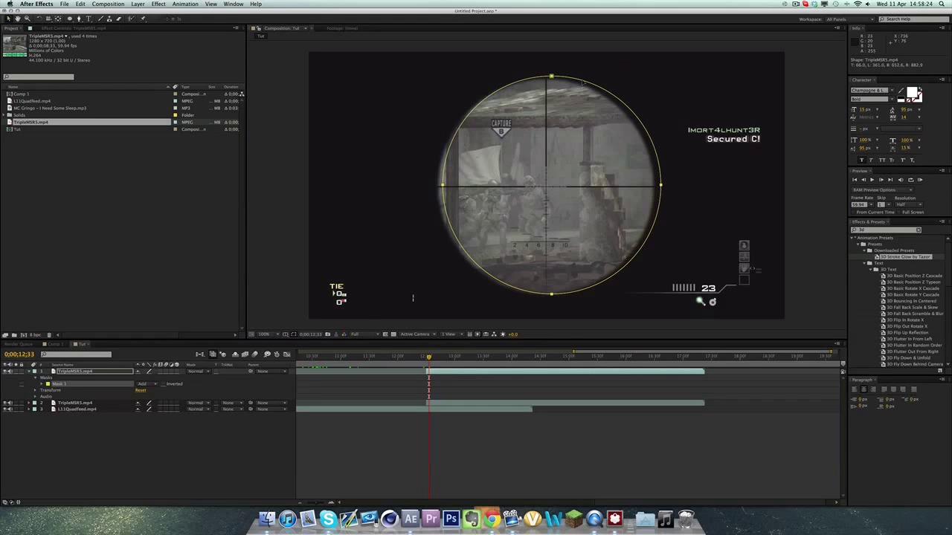
{"action": "left_click_drag", "start_coordinate": [581, 83], "coordinate": [577, 84]}
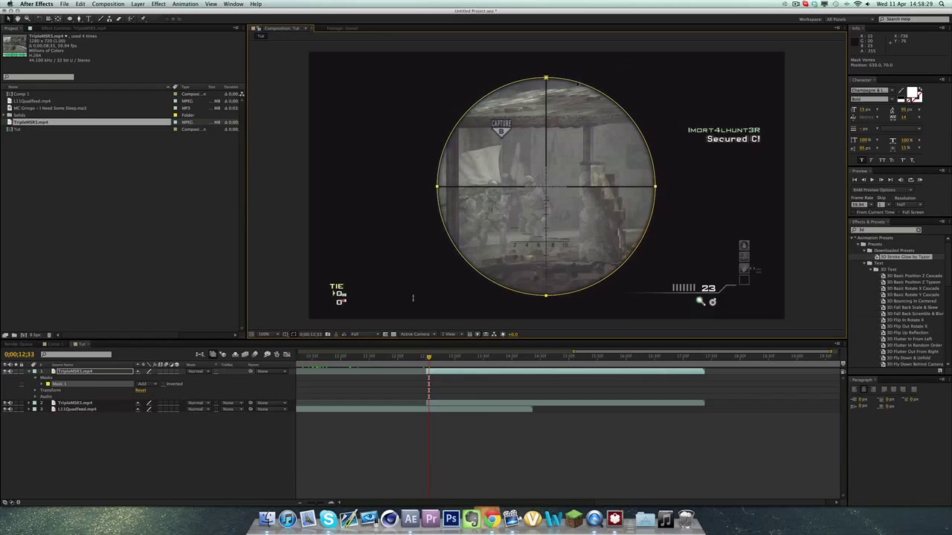
Step: Hide the video of the lower, unmasked TripleMSR5 layer and select the masked copy
{"action": "left_click", "coordinate": [281, 128]}
{"action": "left_click", "coordinate": [77, 405]}
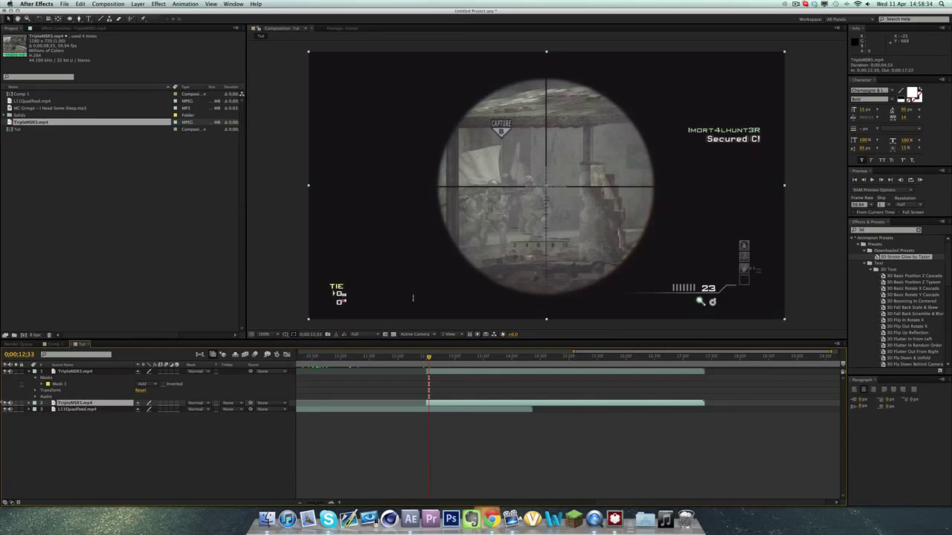
{"action": "left_click", "coordinate": [6, 403]}
{"action": "left_click", "coordinate": [281, 305]}
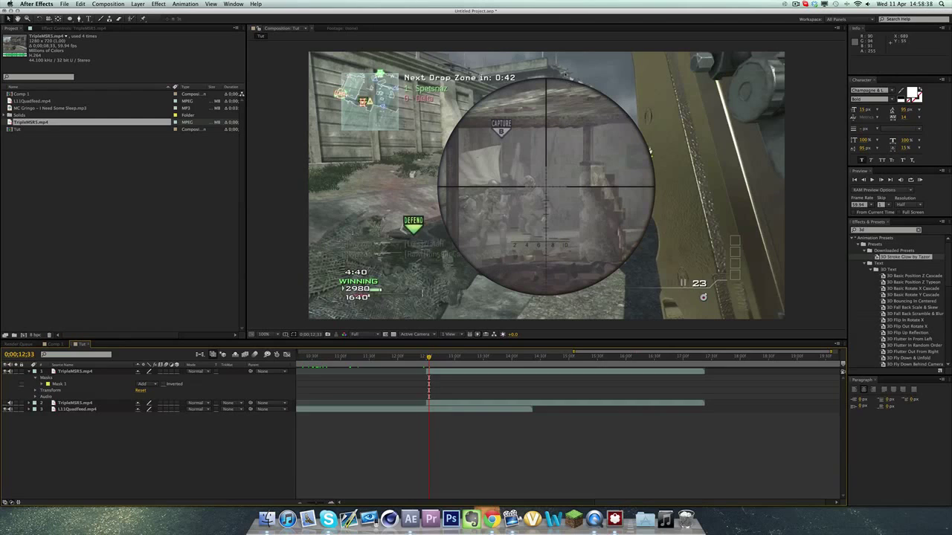
{"action": "left_click", "coordinate": [452, 375]}
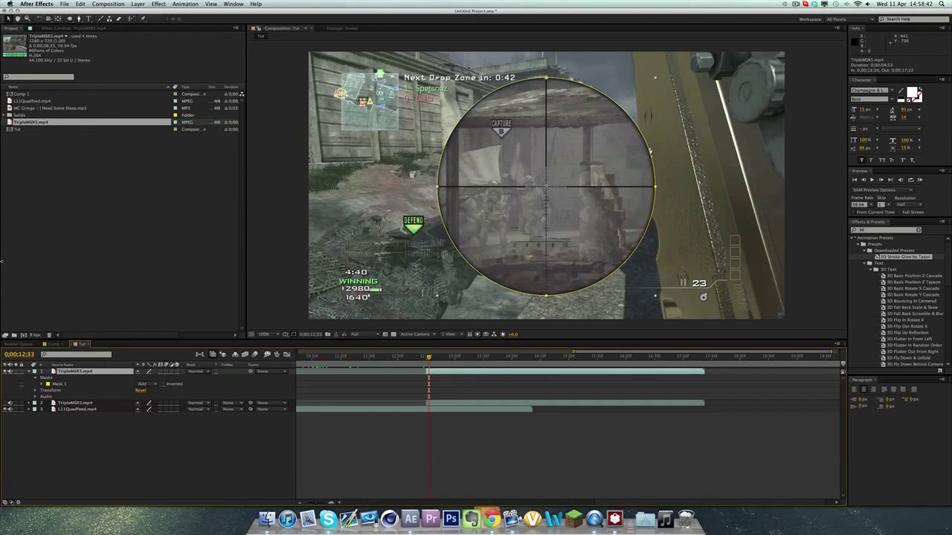
Step: Examine the fade of the masked scope in Comp 1 around 0;00;12;42 and return to the Tut composition
{"action": "left_click", "coordinate": [52, 344]}
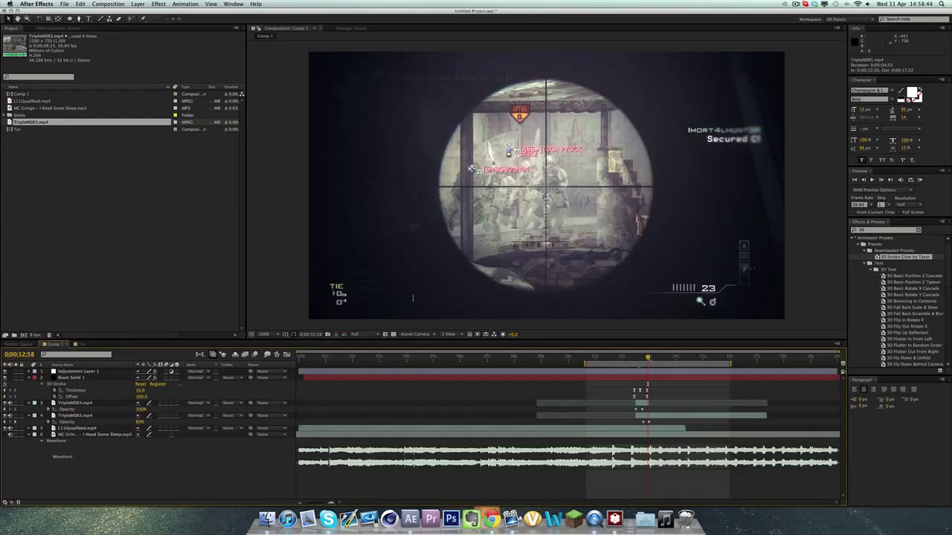
{"action": "left_click_drag", "start_coordinate": [648, 358], "coordinate": [640, 358]}
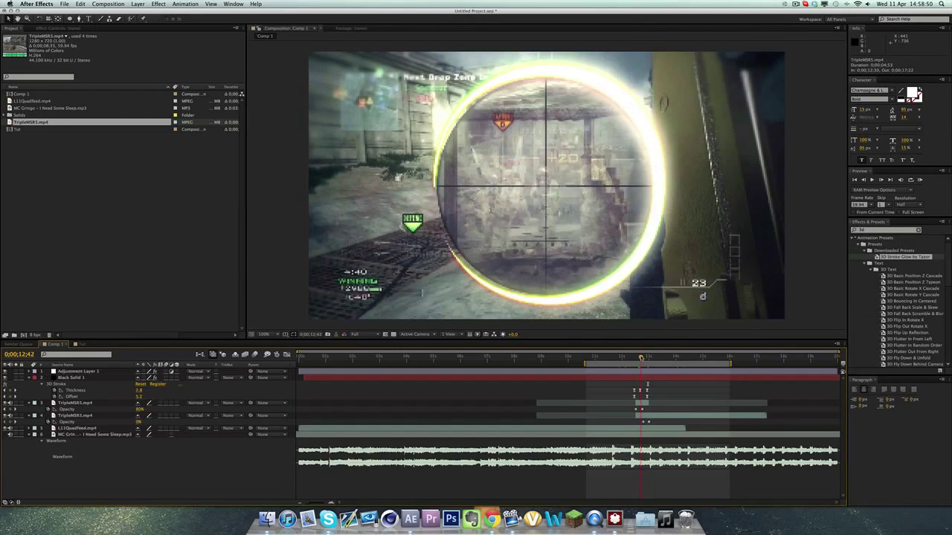
{"action": "key", "text": "space"}
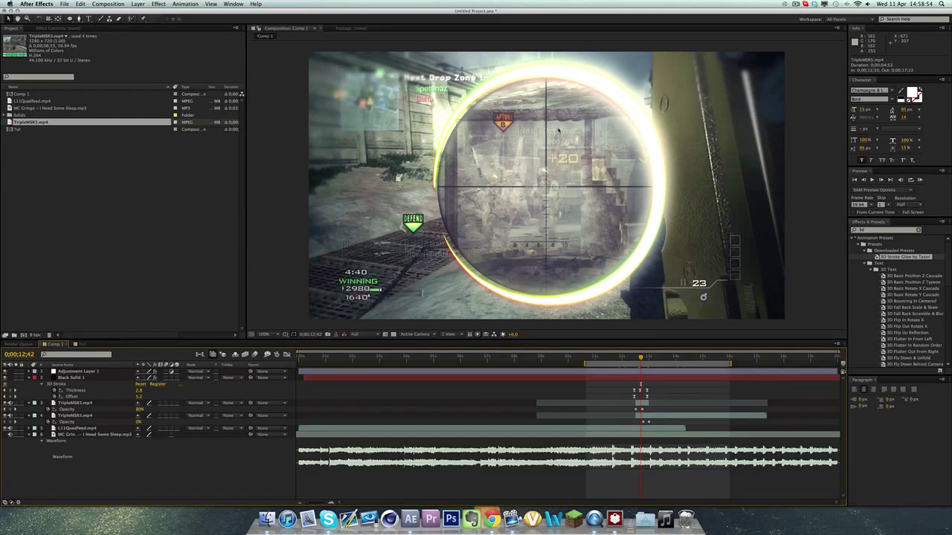
{"action": "left_click", "coordinate": [80, 344]}
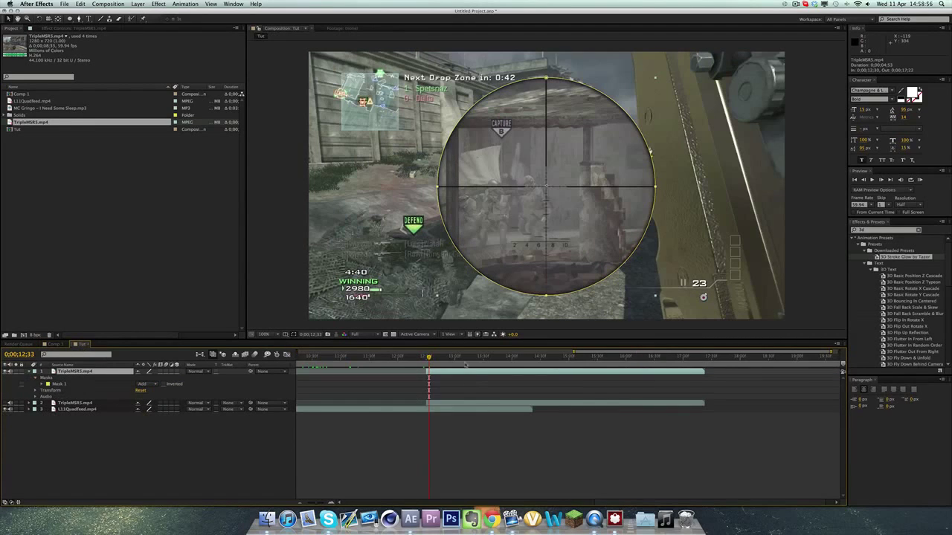
{"action": "left_click", "coordinate": [408, 377]}
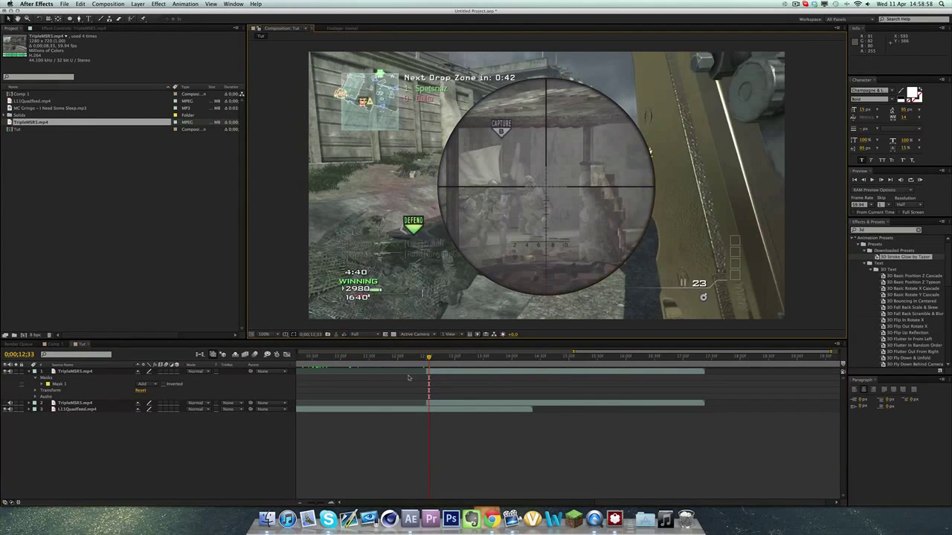
Step: Add an opacity keyframe of 0% to the masked TripleMSR5 layer at 0;00;12;30
{"action": "left_click", "coordinate": [332, 502]}
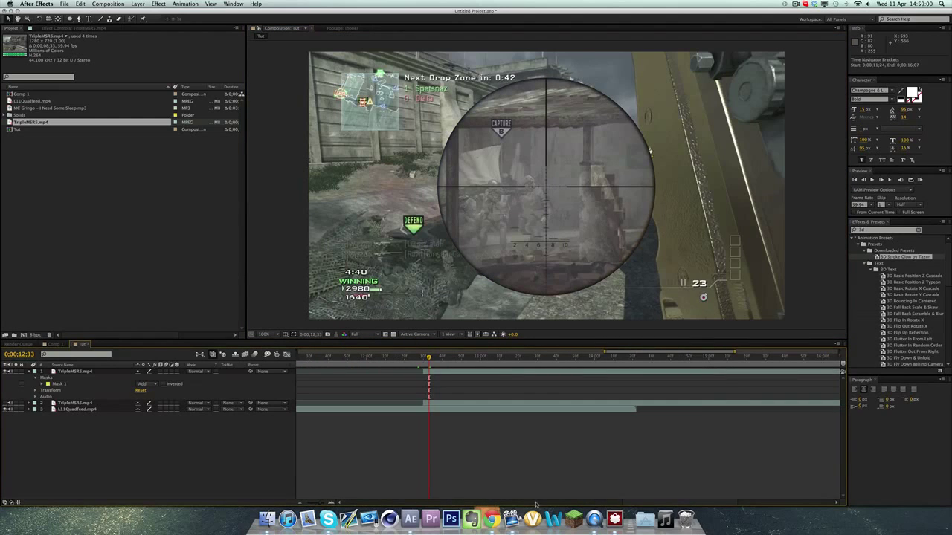
{"action": "left_click_drag", "start_coordinate": [634, 503], "coordinate": [624, 502]}
{"action": "left_click_drag", "start_coordinate": [467, 357], "coordinate": [463, 358]}
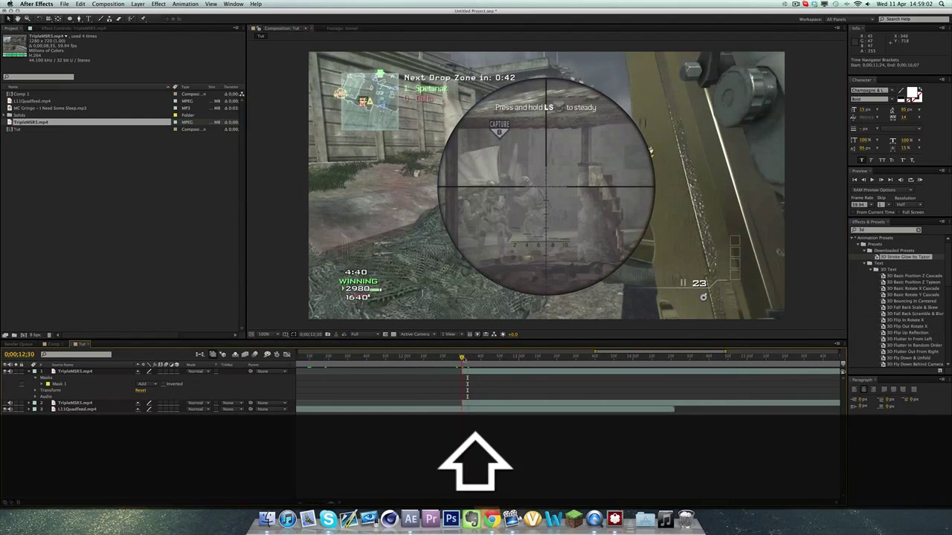
{"action": "left_click", "coordinate": [331, 503]}
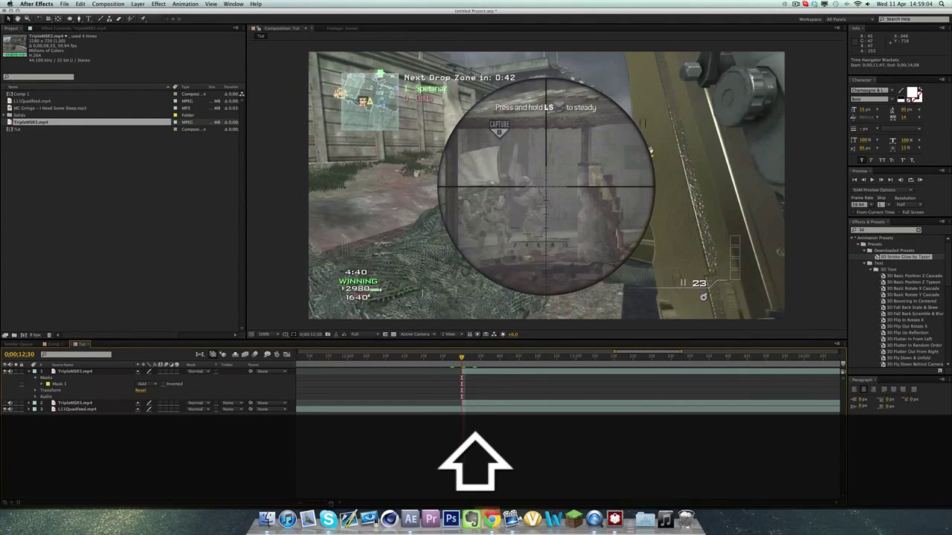
{"action": "left_click", "coordinate": [331, 503]}
{"action": "left_click", "coordinate": [303, 503]}
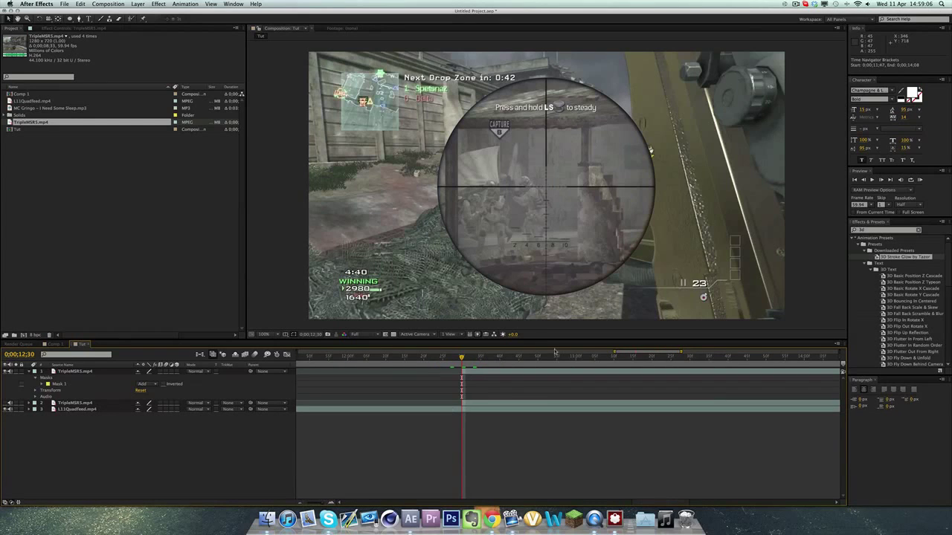
{"action": "left_click", "coordinate": [514, 372]}
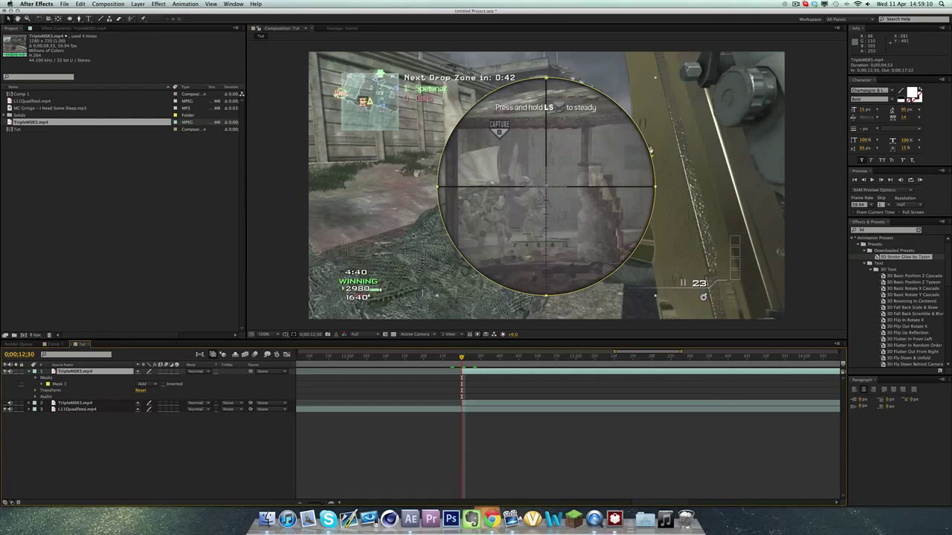
{"action": "key", "text": "t"}
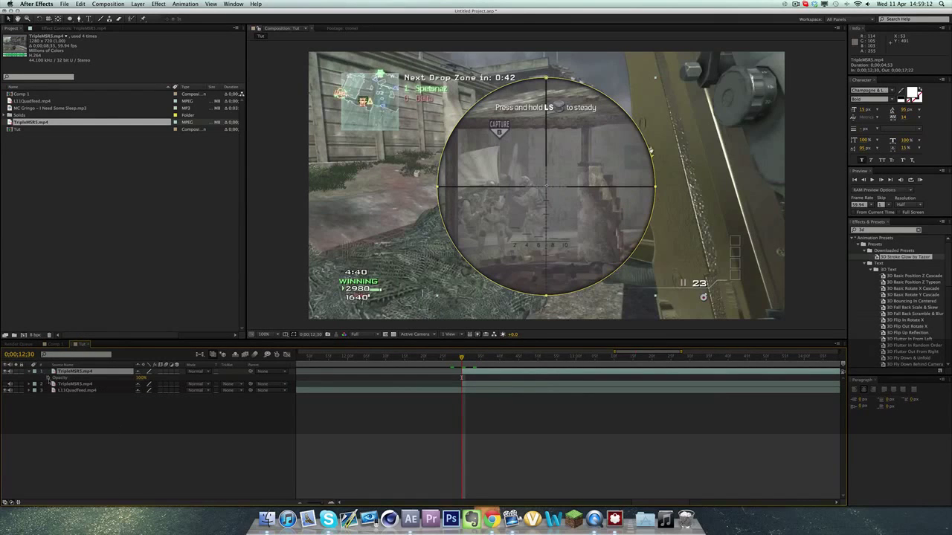
{"action": "left_click", "coordinate": [48, 377]}
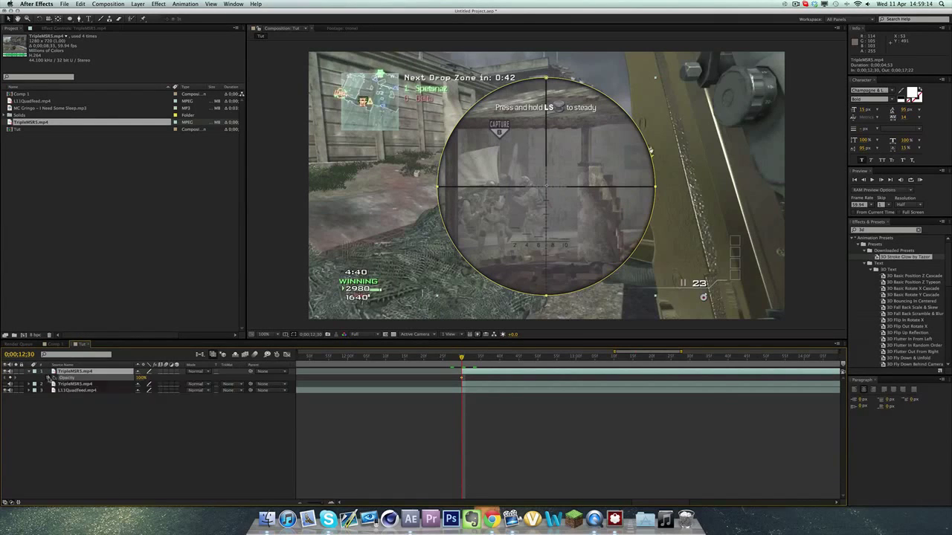
{"action": "left_click", "coordinate": [140, 378]}
{"action": "type", "text": "0"}
{"action": "key", "text": "Return"}
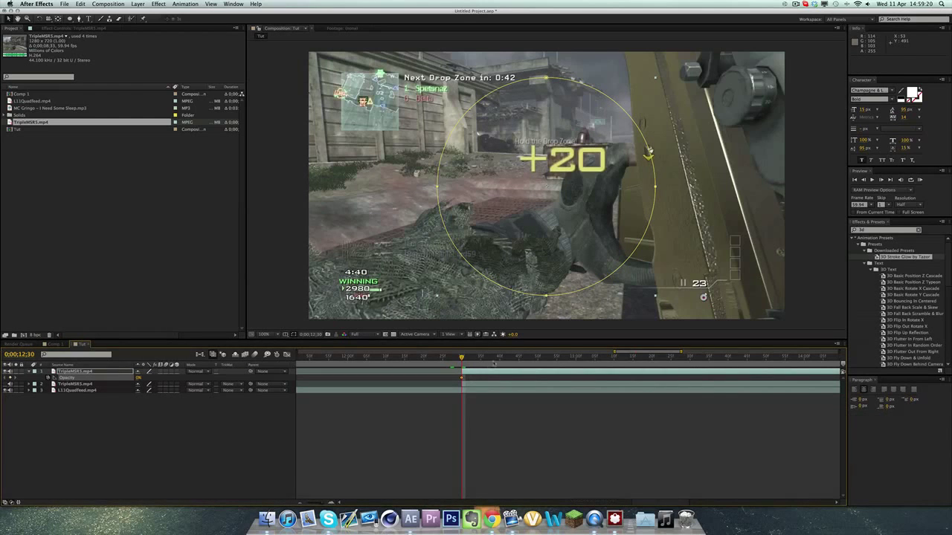
Step: Keyframe the masked layer's opacity at 100% at 0;00;12;45 and preview the fade-in
{"action": "key", "text": "space"}
{"action": "key", "text": "space"}
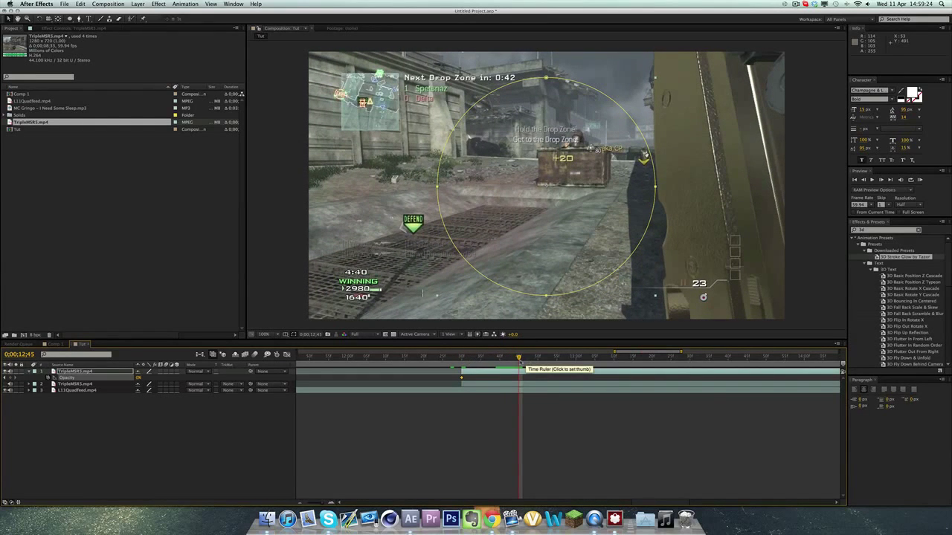
{"action": "left_click_drag", "start_coordinate": [139, 378], "coordinate": [503, 384]}
{"action": "left_click_drag", "start_coordinate": [457, 360], "coordinate": [496, 359]}
{"action": "key", "text": "space"}
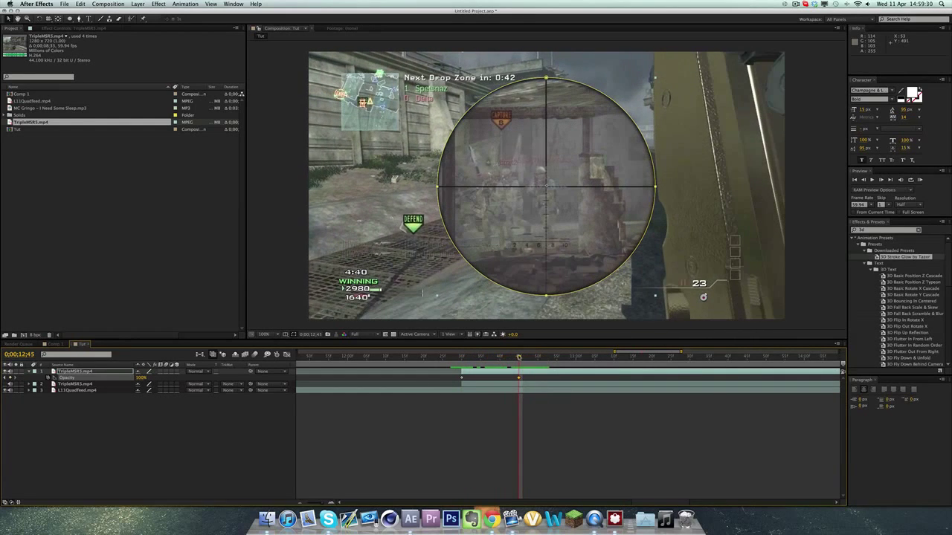
Step: Show the lower TripleMSR5 layer's video again and add an opacity keyframe of 0% to it at 0;00;12;45
{"action": "left_click", "coordinate": [525, 385]}
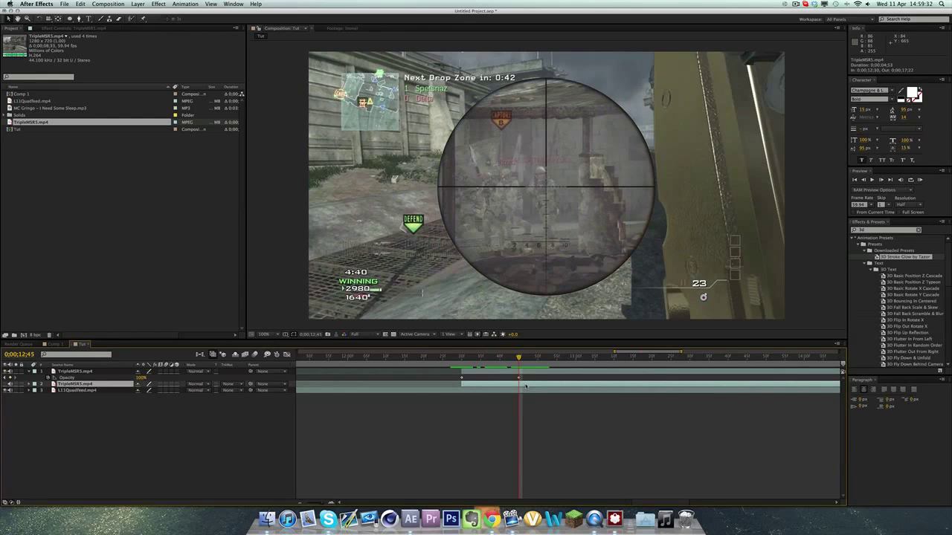
{"action": "left_click", "coordinate": [7, 390]}
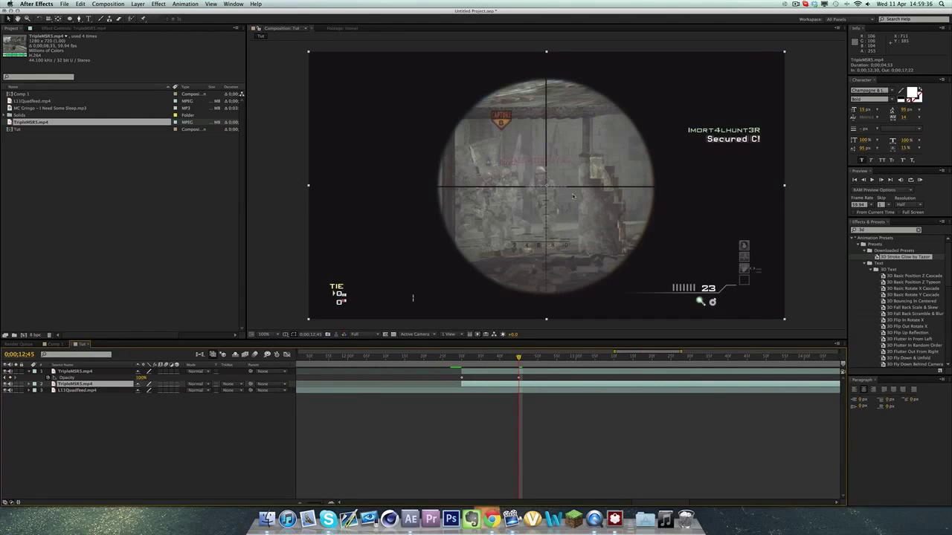
{"action": "key", "text": "t"}
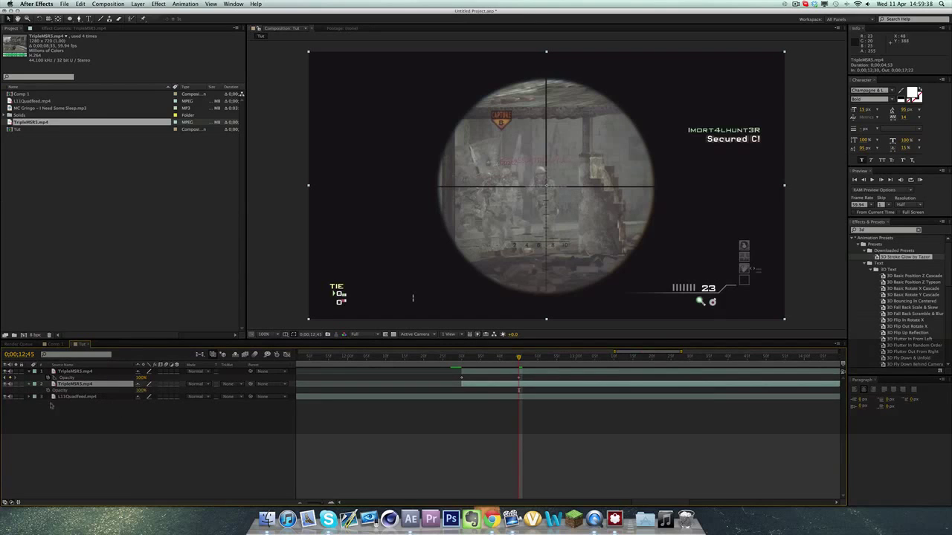
{"action": "left_click", "coordinate": [48, 391]}
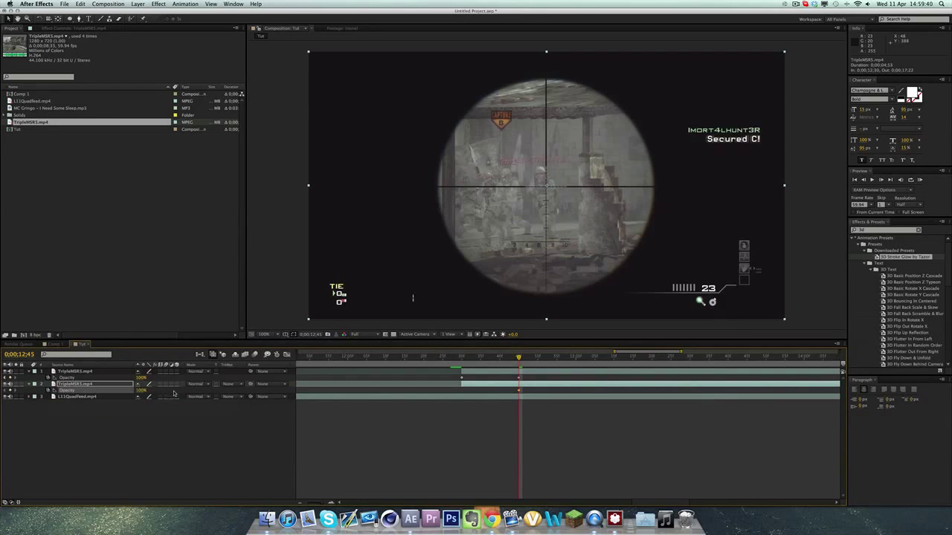
{"action": "left_click_drag", "start_coordinate": [140, 391], "coordinate": [65, 391]}
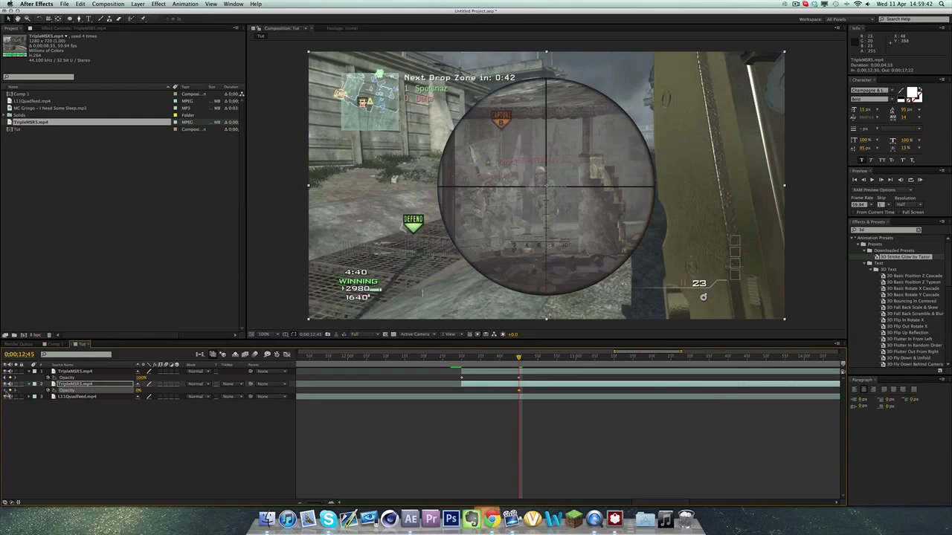
Step: Keyframe the lower TripleMSR5 layer's opacity at 100% at 0;00;12;55 and preview its fade-in
{"action": "left_click_drag", "start_coordinate": [530, 359], "coordinate": [558, 364]}
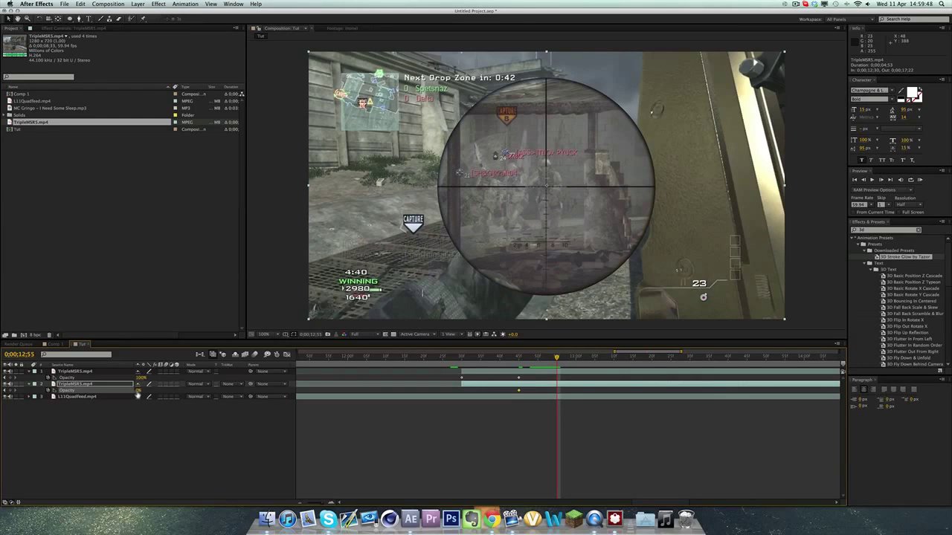
{"action": "left_click", "coordinate": [442, 358]}
{"action": "left_click_drag", "start_coordinate": [441, 358], "coordinate": [558, 359]}
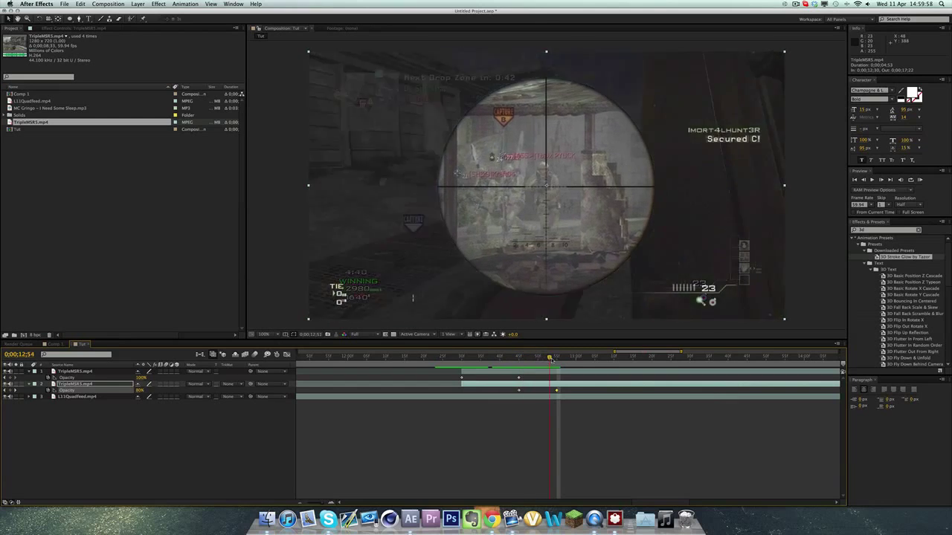
{"action": "left_click", "coordinate": [530, 442]}
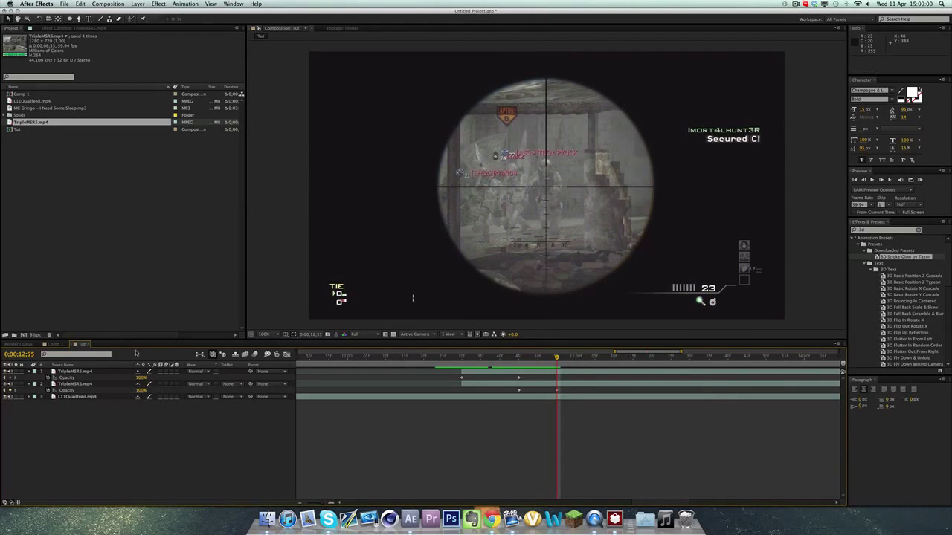
Step: Split the masked TripleMSR5 layer at 0;00;12;55, delete the part after the cut and preview the transition
{"action": "left_click", "coordinate": [75, 384]}
{"action": "left_click", "coordinate": [570, 372]}
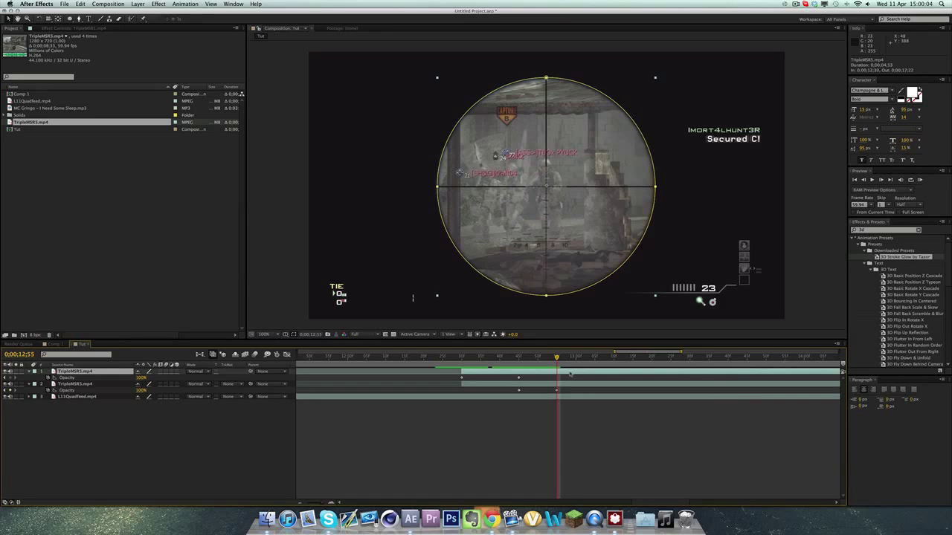
{"action": "left_click", "coordinate": [96, 4]}
{"action": "mouse_move", "coordinate": [81, 4]}
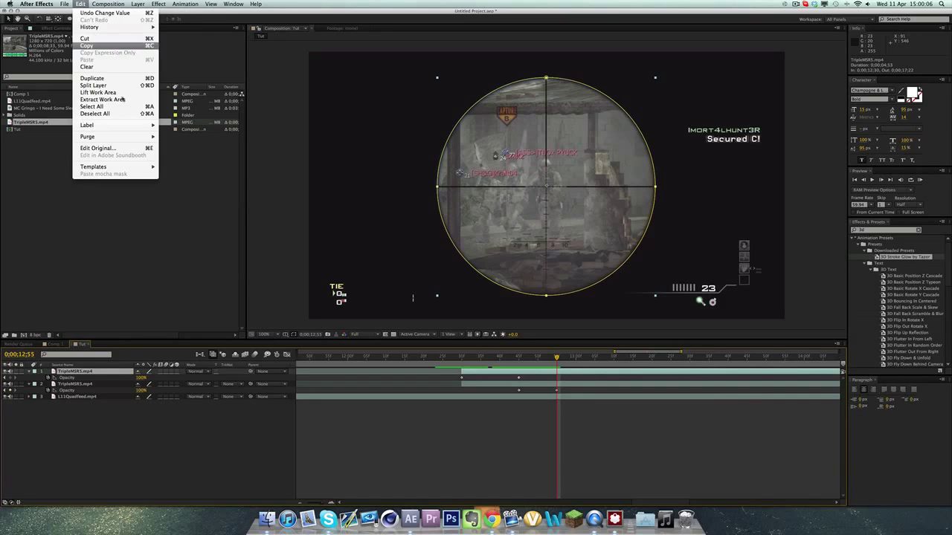
{"action": "left_click", "coordinate": [130, 85]}
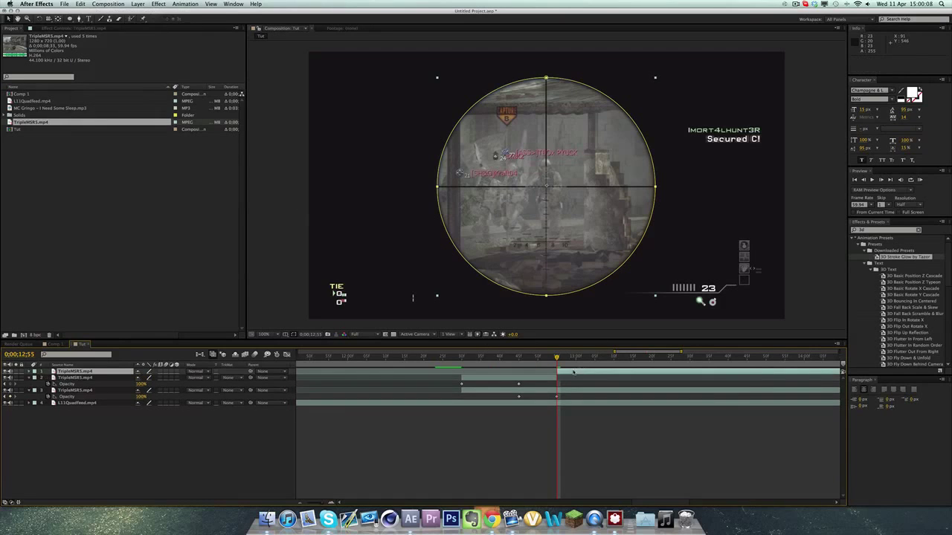
{"action": "key", "text": "Delete"}
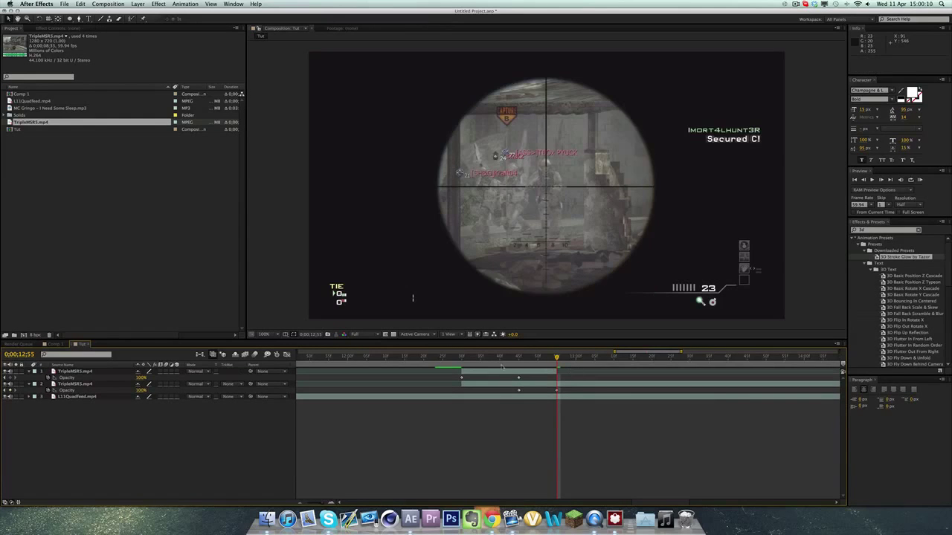
{"action": "left_click_drag", "start_coordinate": [473, 357], "coordinate": [529, 365]}
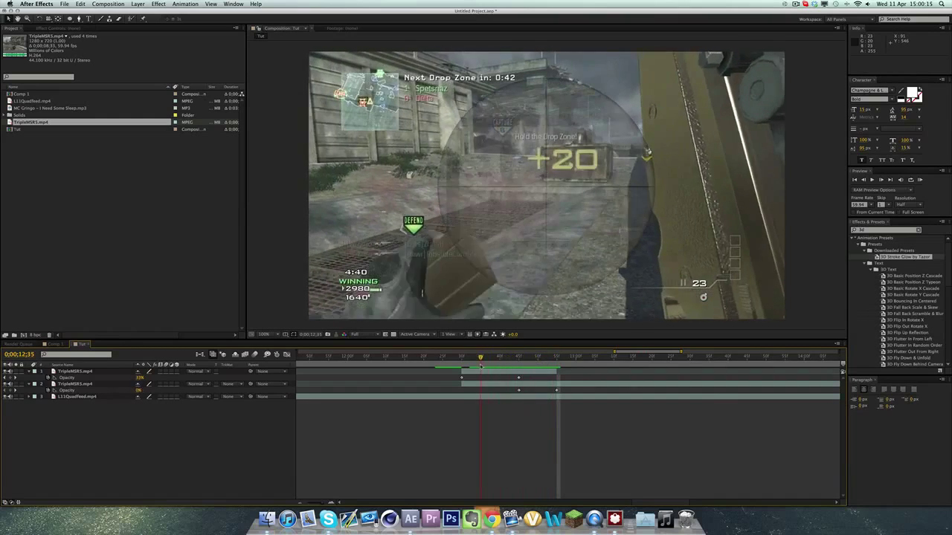
{"action": "left_click", "coordinate": [527, 375]}
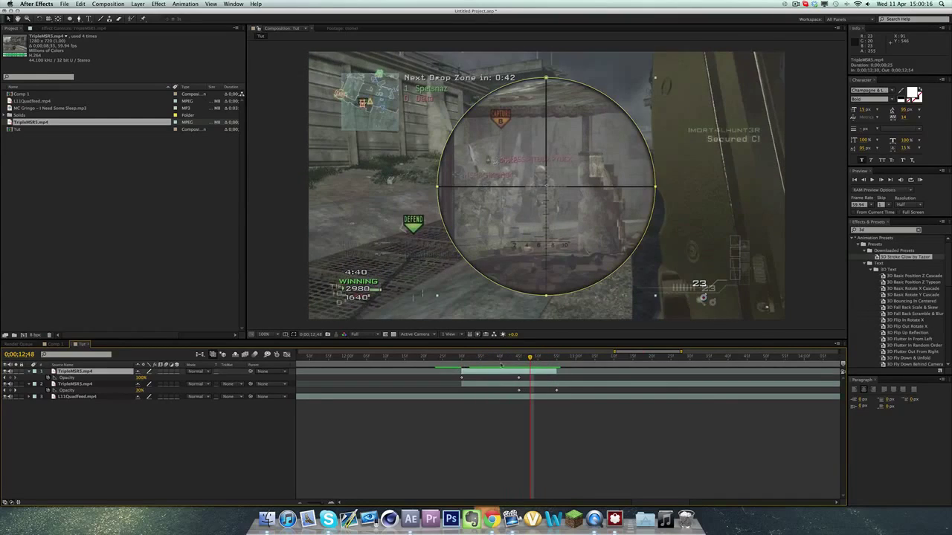
{"action": "left_click_drag", "start_coordinate": [469, 362], "coordinate": [518, 369]}
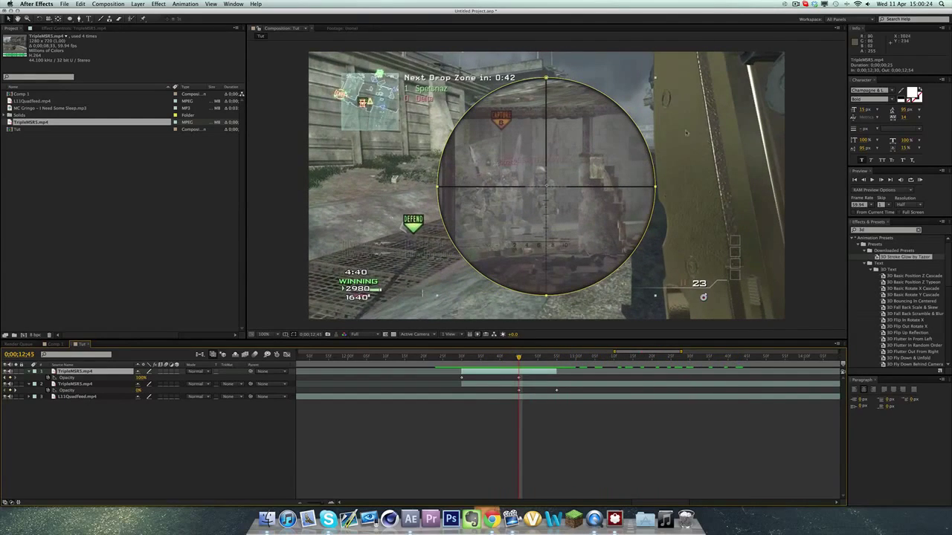
Step: Rename the lower, unmasked TripleMSR5 layer as MainClip
{"action": "left_click", "coordinate": [273, 322]}
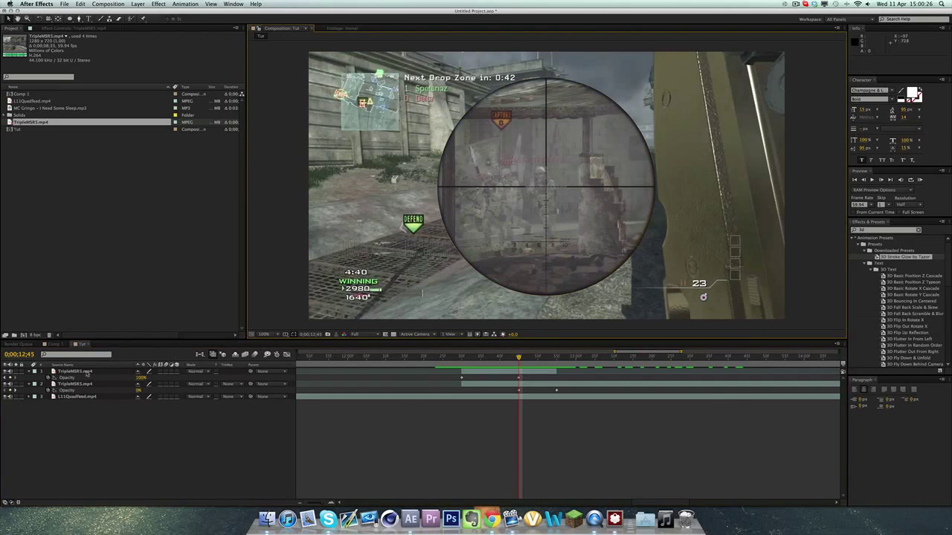
{"action": "left_click", "coordinate": [83, 384]}
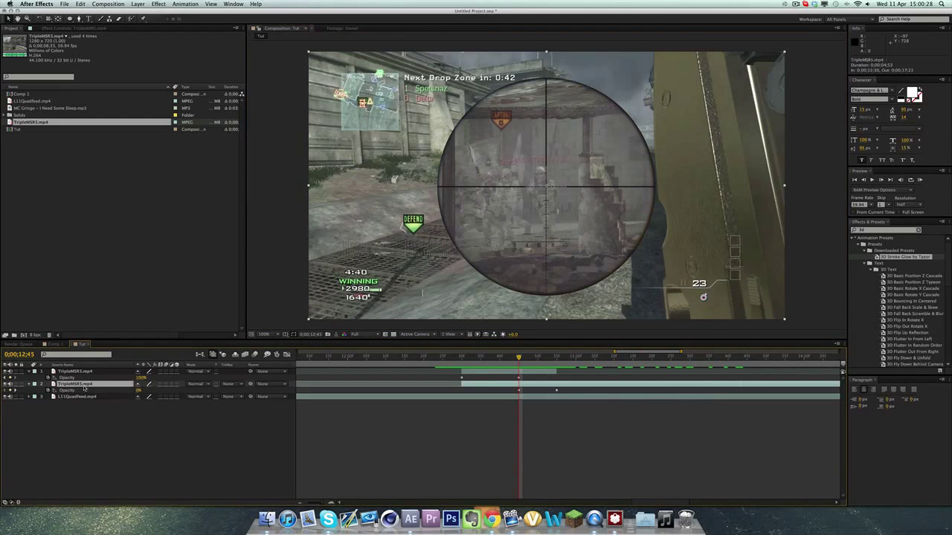
{"action": "type", "text": "MainClip"}
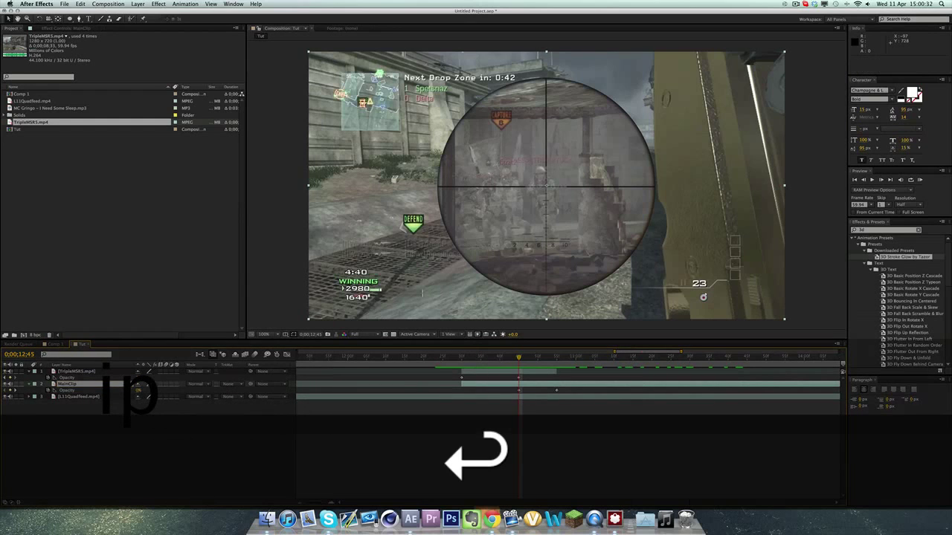
Step: Rename the masked TripleMSR5 layer as ScopeMask
{"action": "left_click", "coordinate": [76, 371]}
{"action": "key", "text": "Return"}
{"action": "type", "text": "SA"}
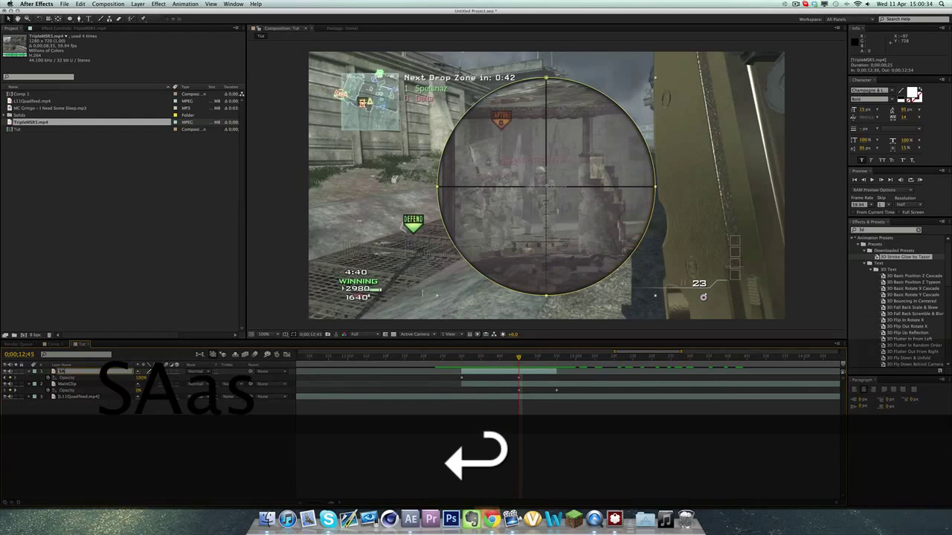
{"action": "type", "text": "Scope Mask"}
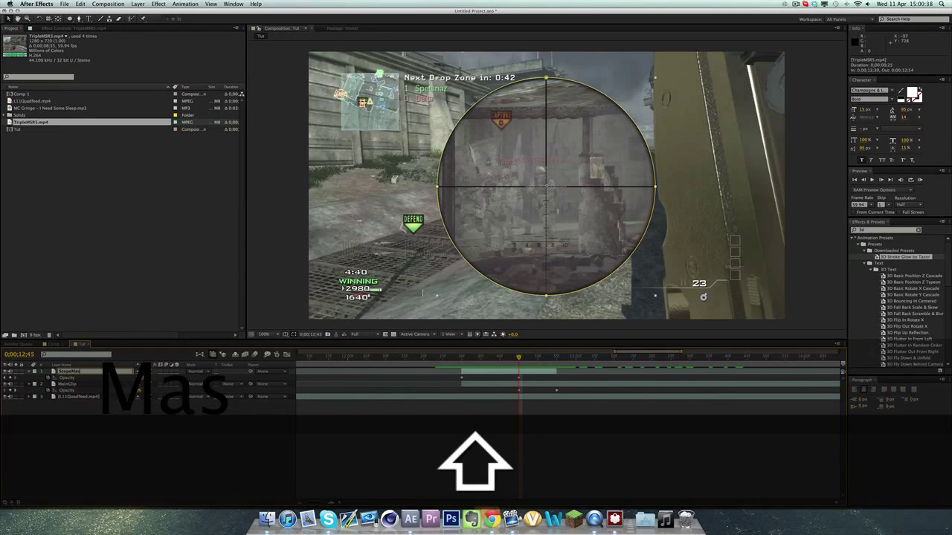
{"action": "key", "text": "Return"}
{"action": "left_click", "coordinate": [573, 373]}
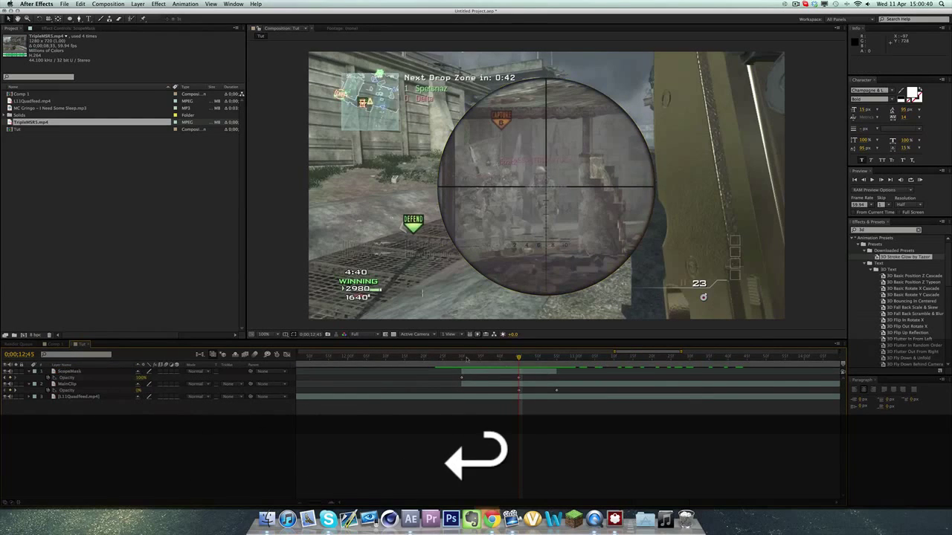
Step: Move to 0;00;13;04, add the I Need Some Sleep.mp3 track beneath the clip layers and reveal its audio waveform
{"action": "left_click_drag", "start_coordinate": [467, 359], "coordinate": [592, 359]}
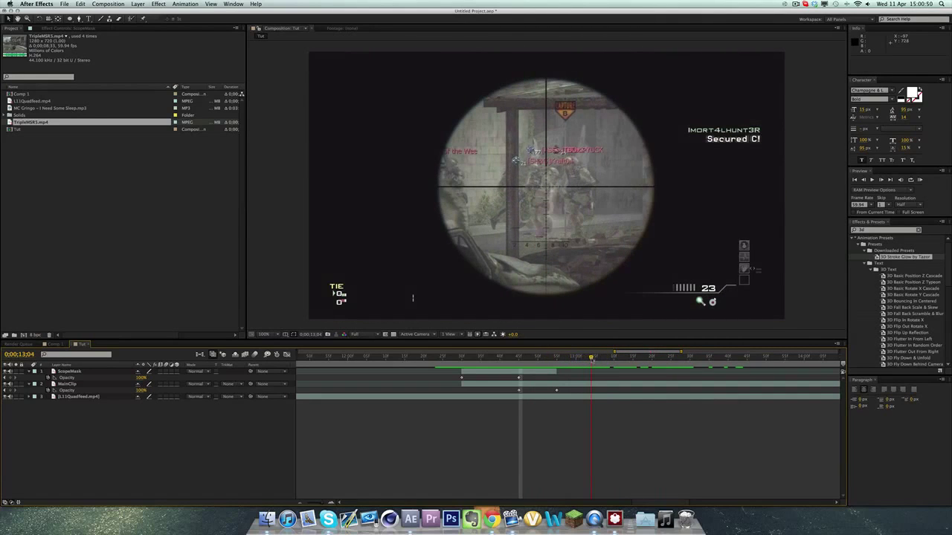
{"action": "left_click_drag", "start_coordinate": [49, 107], "coordinate": [459, 448]}
{"action": "key", "text": "u"}
{"action": "key", "text": "u"}
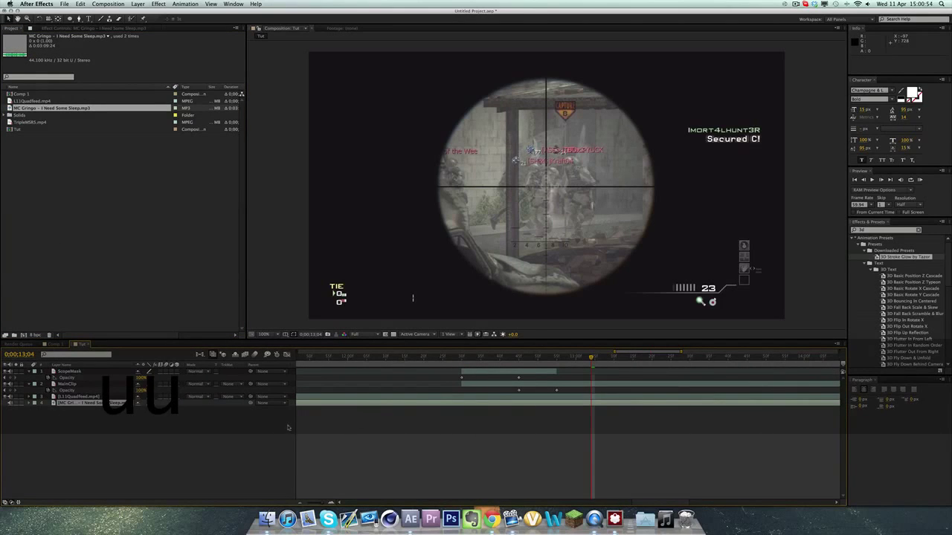
{"action": "key", "text": "l"}
{"action": "key", "text": "l"}
Step: Shift the music layer earlier so a beat in its waveform falls at 0;00;13;04, and preview the transition against the music
{"action": "left_click", "coordinate": [301, 503]}
{"action": "left_click", "coordinate": [301, 502]}
{"action": "left_click", "coordinate": [302, 503]}
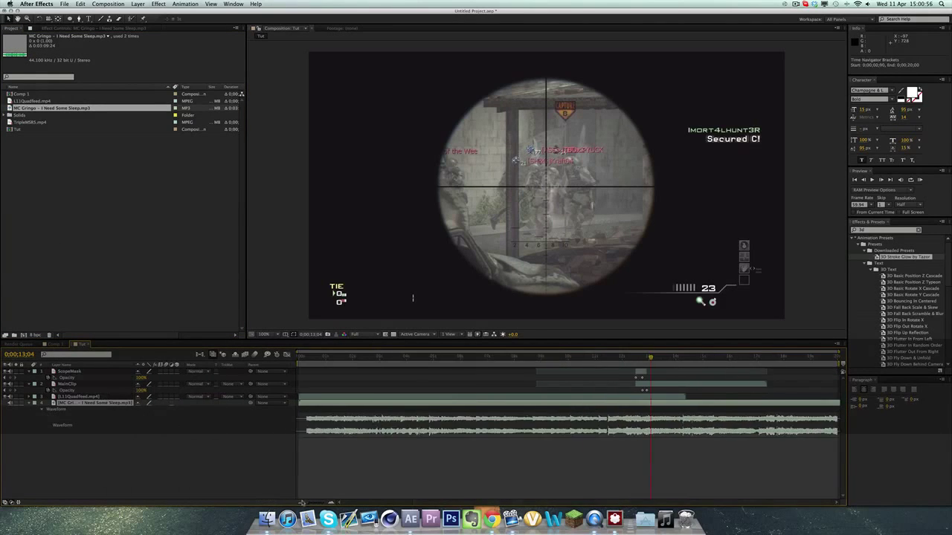
{"action": "left_click", "coordinate": [671, 401]}
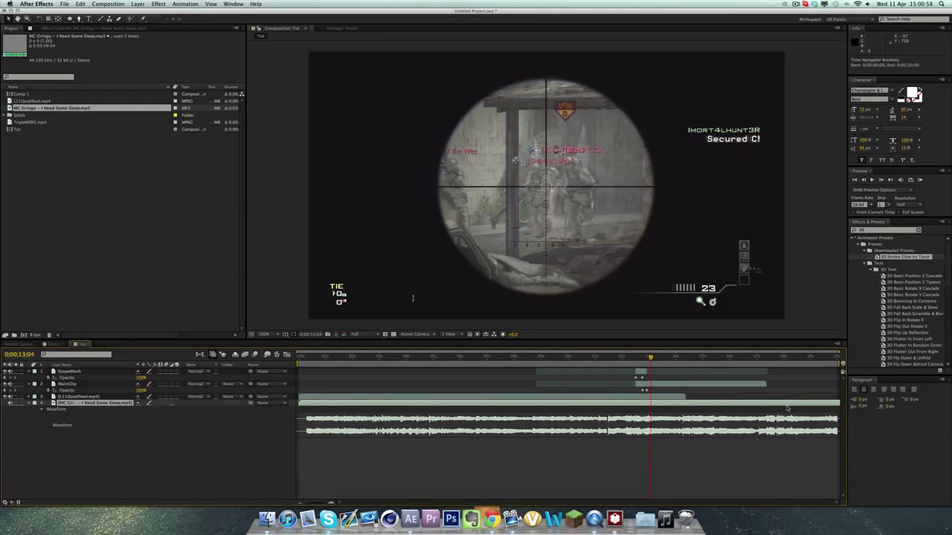
{"action": "left_click_drag", "start_coordinate": [780, 408], "coordinate": [645, 406]}
{"action": "triple_click", "coordinate": [332, 503]}
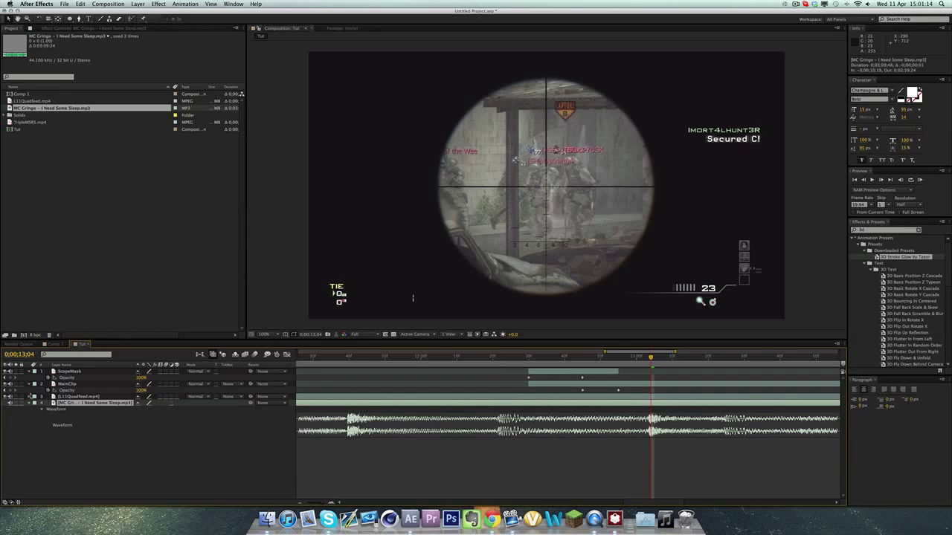
{"action": "key", "text": "XF86AudioRaiseVolume"}
{"action": "left_click_drag", "start_coordinate": [527, 358], "coordinate": [504, 360]}
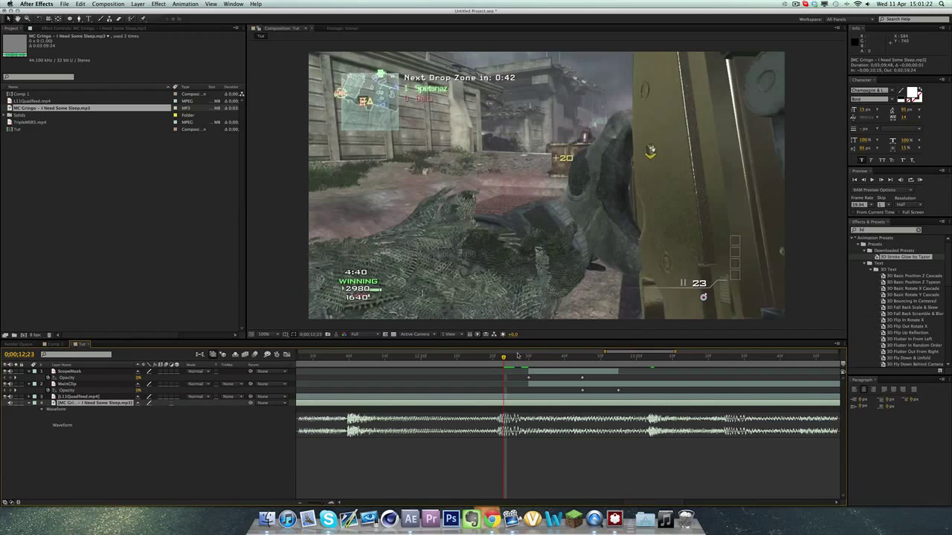
{"action": "key", "text": "super"}
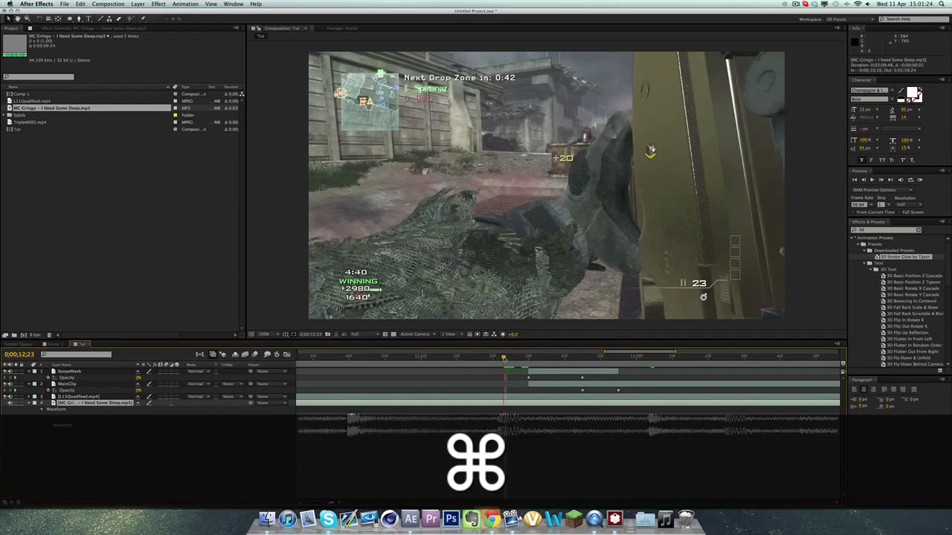
{"action": "left_click_drag", "start_coordinate": [505, 361], "coordinate": [711, 360]}
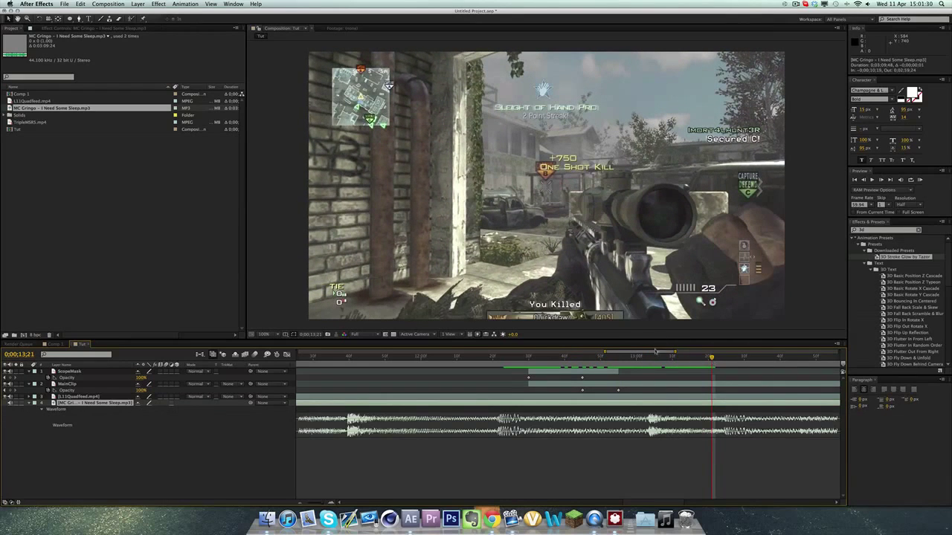
Step: At 0;00;12;30, add a black 1280 x 720 px solid named Stroke above the other layers and deselect it
{"action": "left_click", "coordinate": [529, 356]}
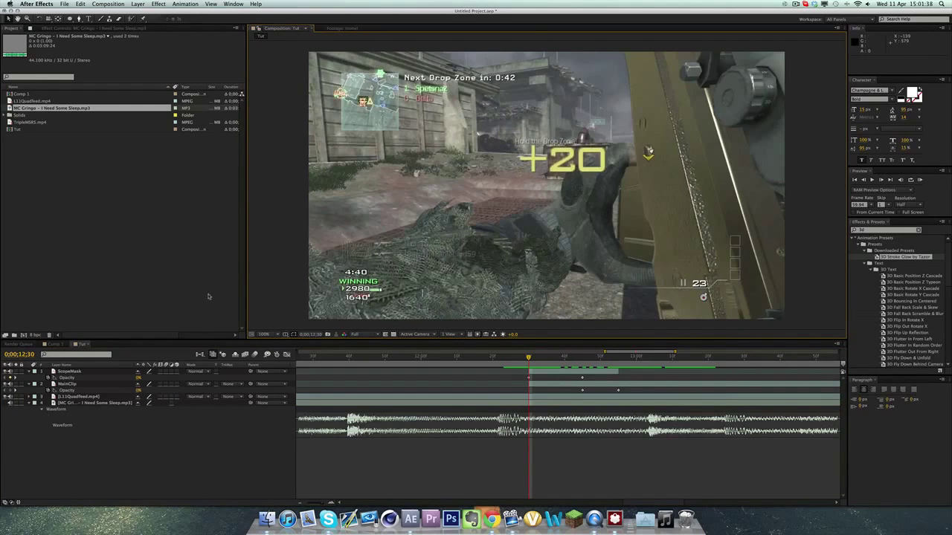
{"action": "key", "text": "super+y"}
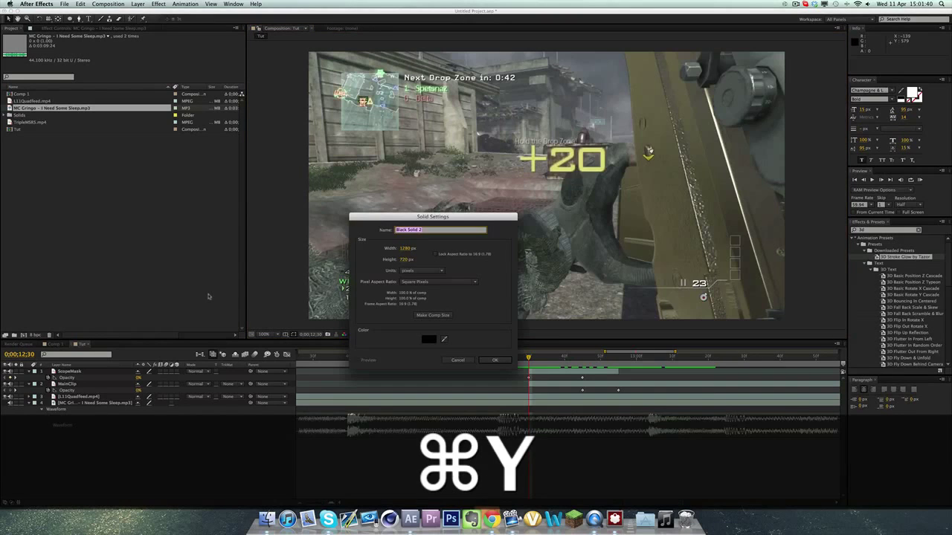
{"action": "left_click", "coordinate": [463, 360]}
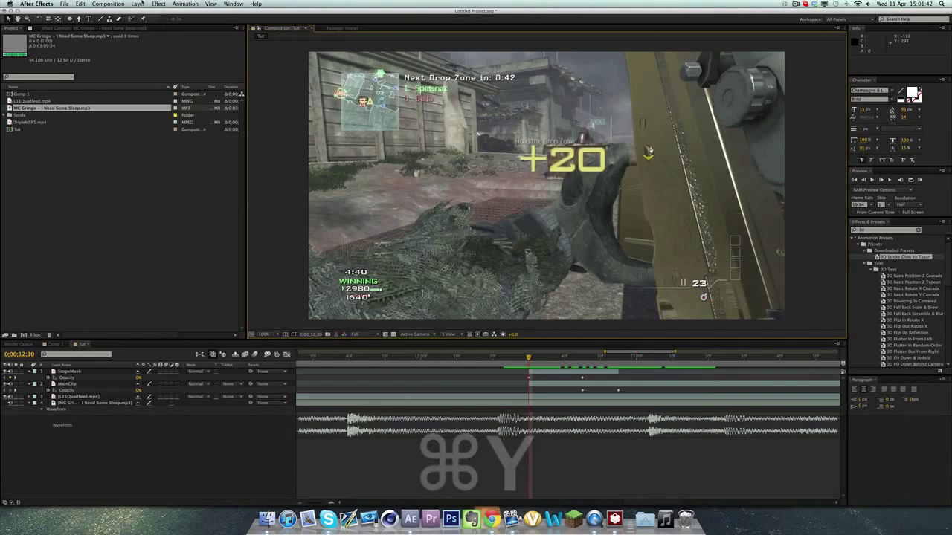
{"action": "left_click", "coordinate": [138, 4]}
{"action": "mouse_move", "coordinate": [209, 17]}
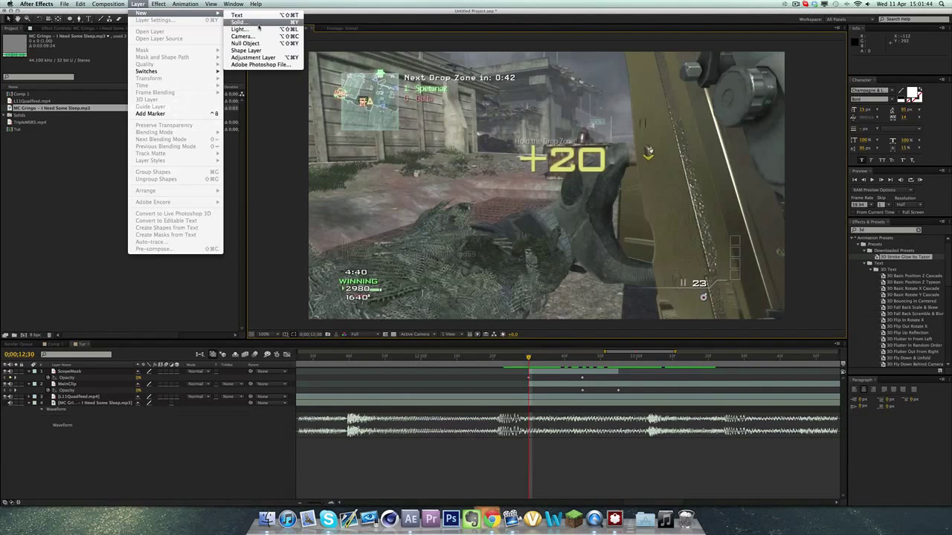
{"action": "left_click", "coordinate": [239, 22]}
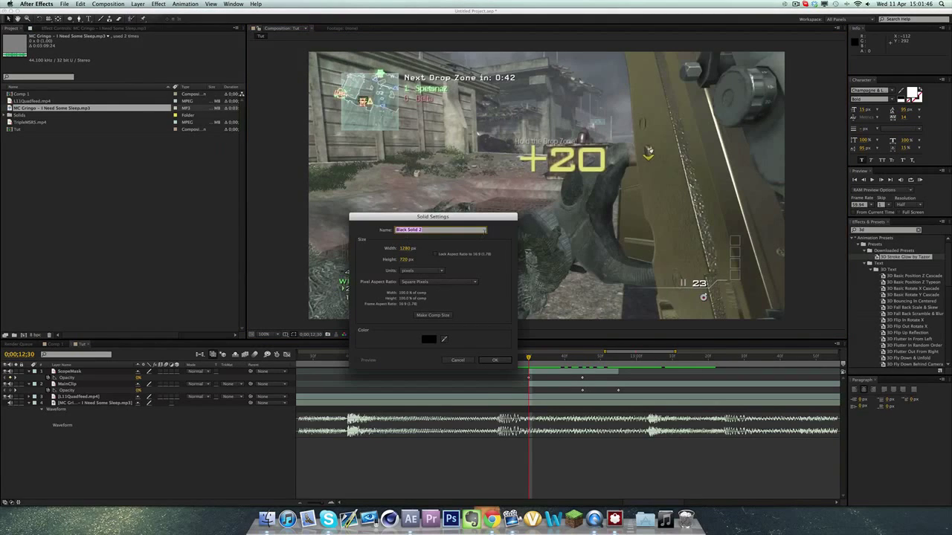
{"action": "type", "text": "Stroke"}
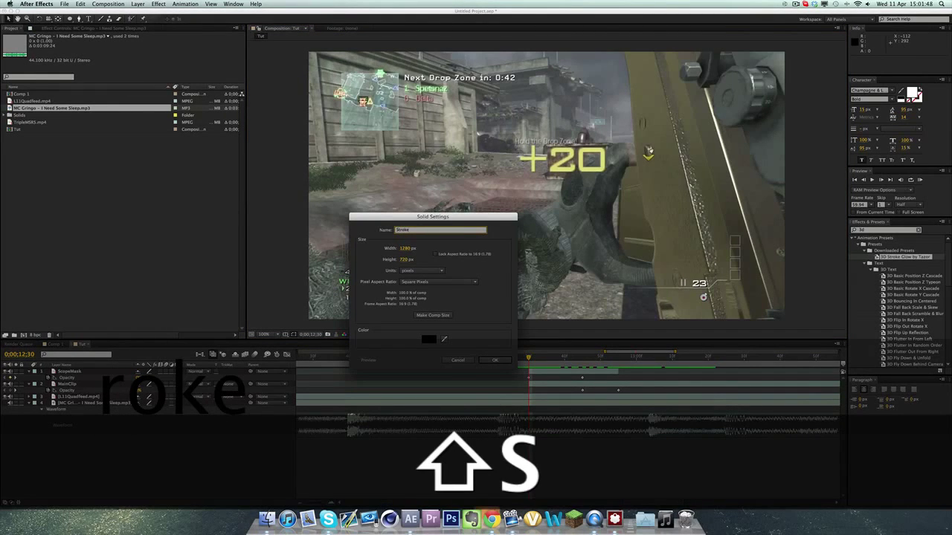
{"action": "left_click", "coordinate": [494, 360]}
{"action": "left_click", "coordinate": [288, 310]}
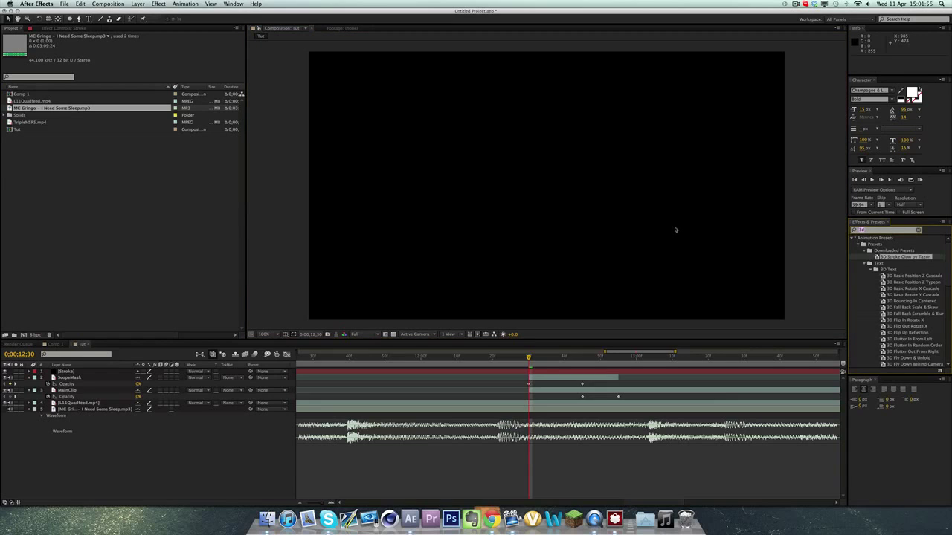
Step: Search the effects and presets for "3d" and select the 3D Stroke Glow by Tazer preset
{"action": "key", "text": "BackSpace"}
{"action": "key", "text": "BackSpace"}
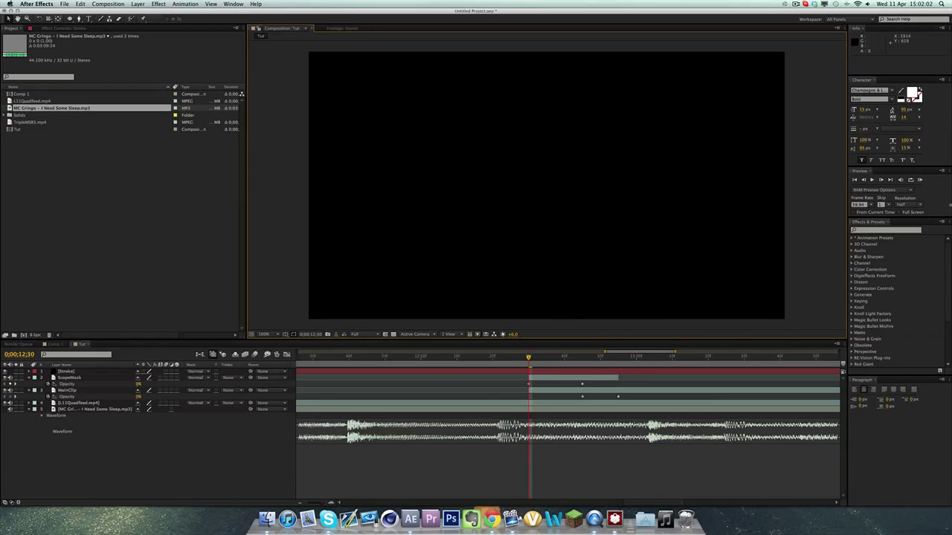
{"action": "left_click", "coordinate": [868, 230]}
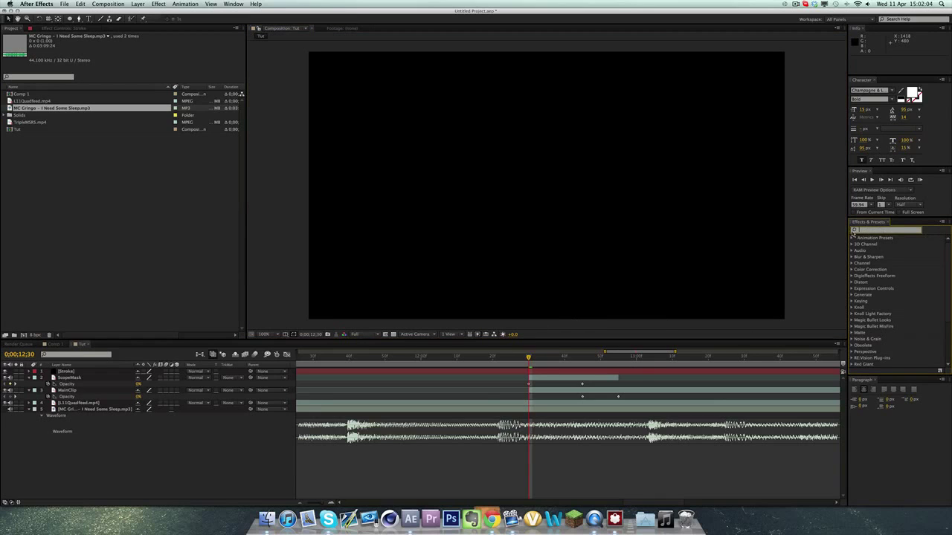
{"action": "type", "text": "3d"}
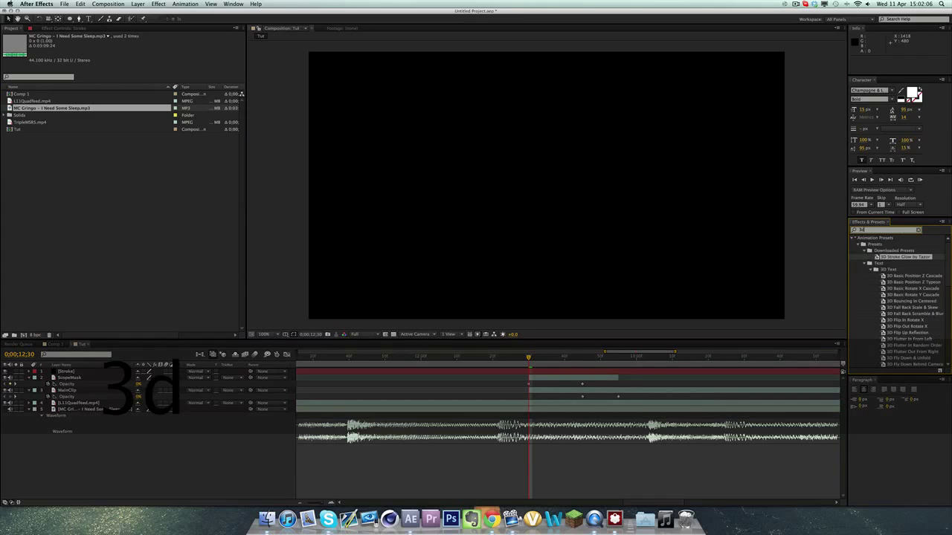
{"action": "left_click", "coordinate": [871, 244]}
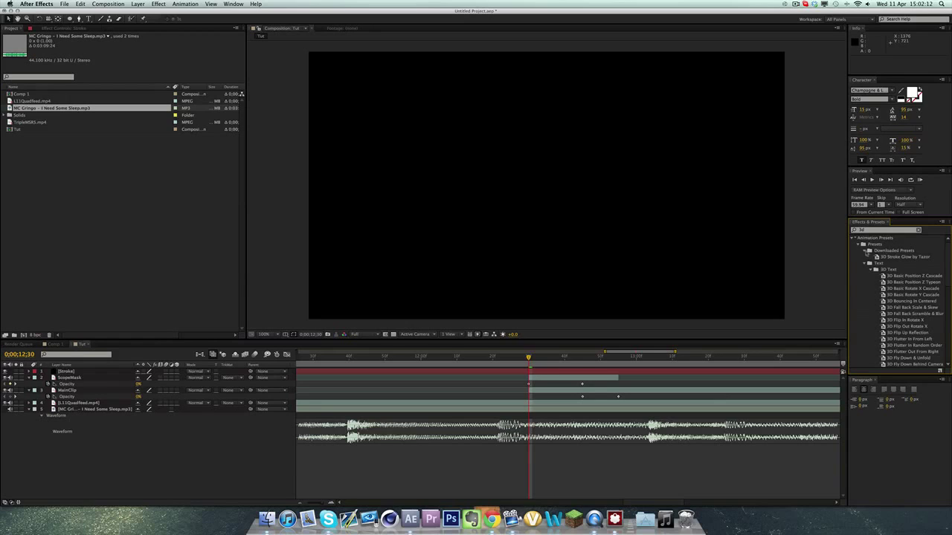
{"action": "left_click", "coordinate": [886, 231]}
{"action": "left_click", "coordinate": [896, 257]}
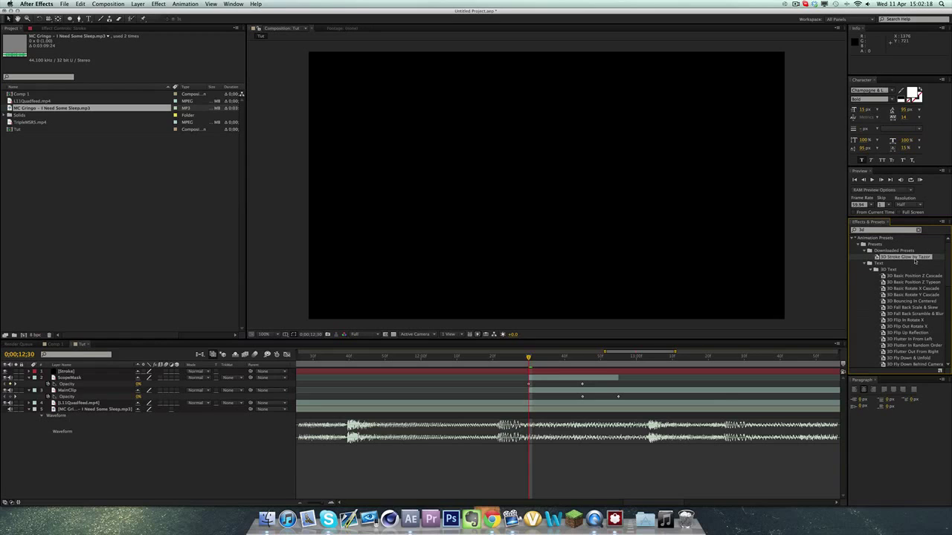
Step: At 0;00;12;20, apply the 3D Stroke Glow by Tazer preset to the Stroke solid
{"action": "mouse_move", "coordinate": [811, 286]}
{"action": "left_mouse_down"}
{"action": "mouse_move", "coordinate": [524, 373]}
{"action": "mouse_move", "coordinate": [746, 308]}
{"action": "mouse_move", "coordinate": [947, 264]}
{"action": "left_mouse_up"}
{"action": "left_click_drag", "start_coordinate": [528, 358], "coordinate": [492, 359]}
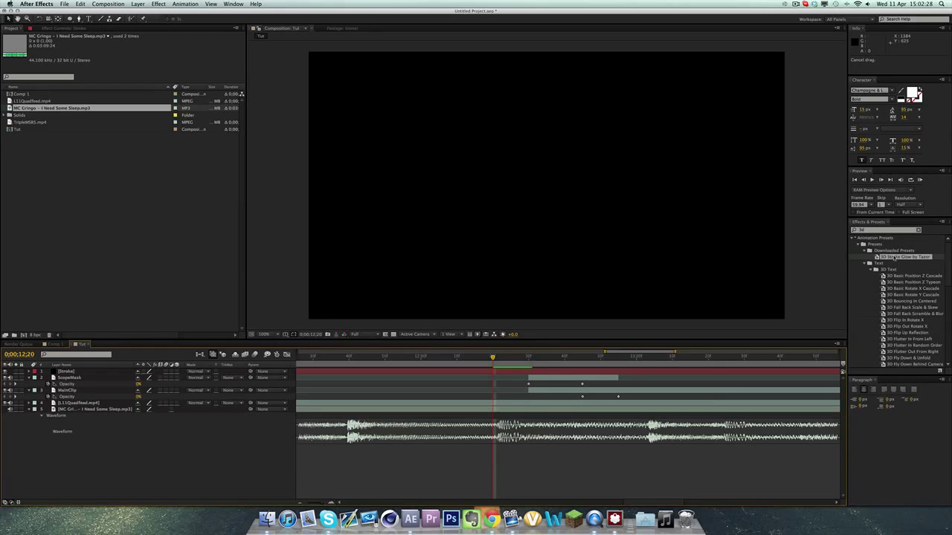
{"action": "left_click_drag", "start_coordinate": [900, 258], "coordinate": [563, 374]}
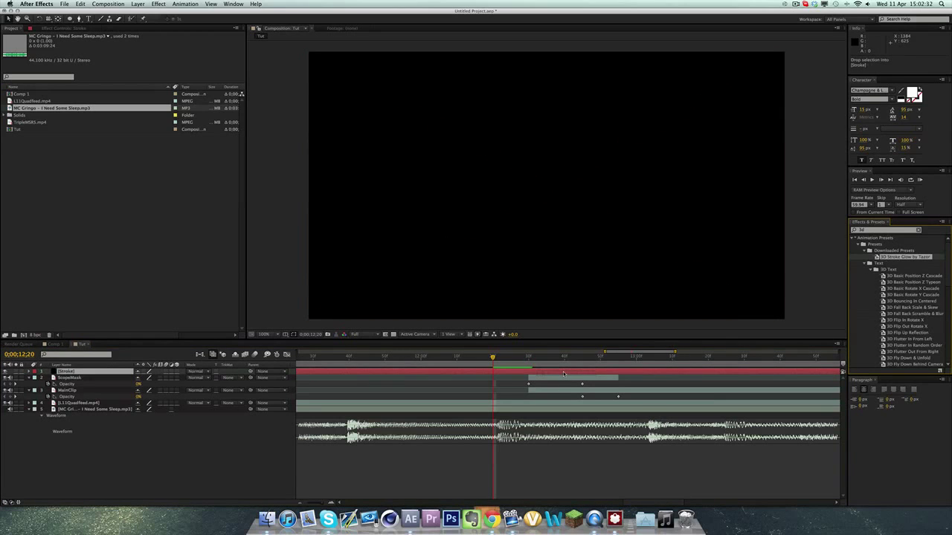
{"action": "left_click_drag", "start_coordinate": [563, 374], "coordinate": [564, 374]}
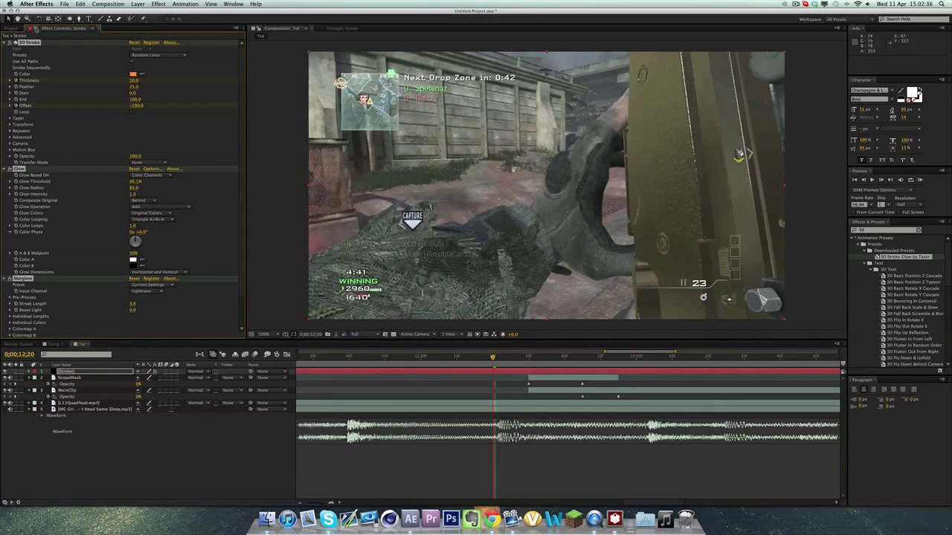
Step: Check the stroke animation at 0;00;12;44, reveal the Stroke layer's keyframed Thickness and Offset, and return to 0;00;12;20
{"action": "left_click_drag", "start_coordinate": [493, 362], "coordinate": [579, 366]}
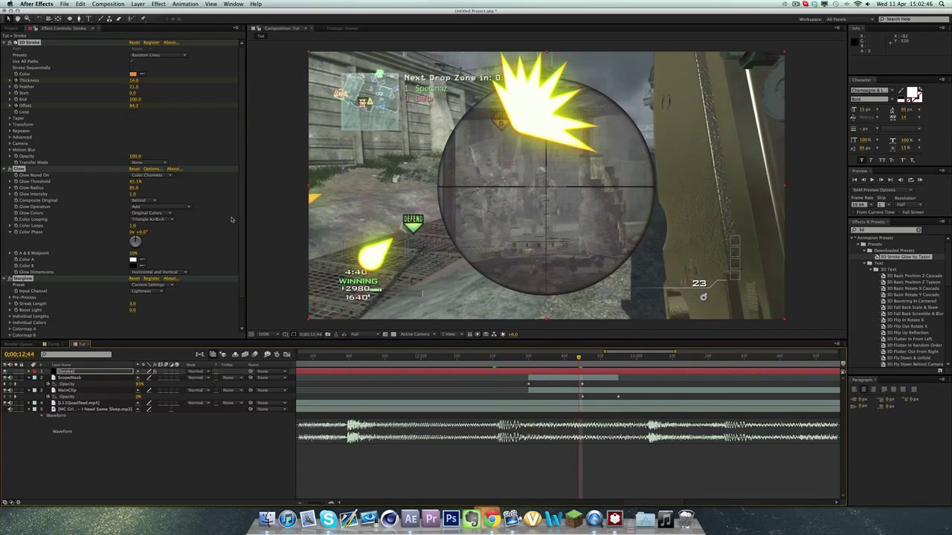
{"action": "left_click", "coordinate": [347, 322]}
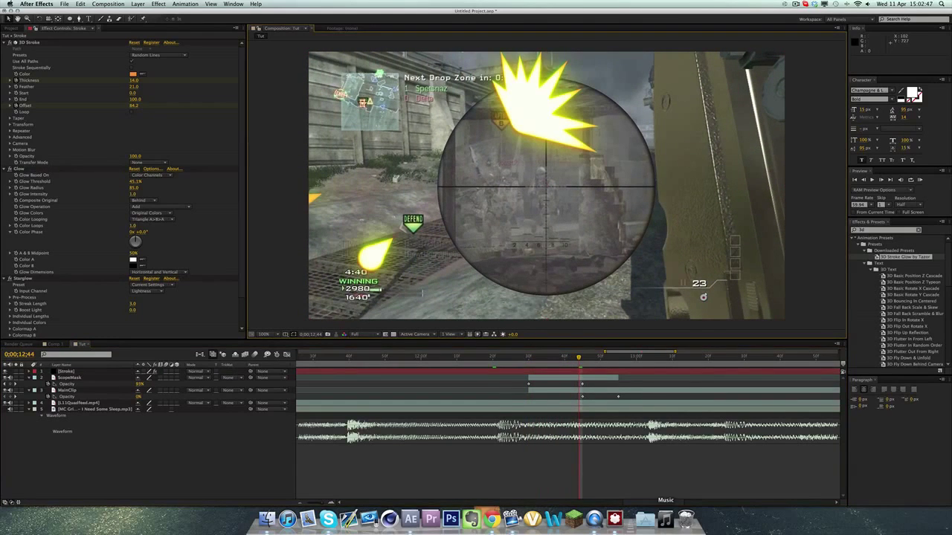
{"action": "left_click", "coordinate": [517, 371]}
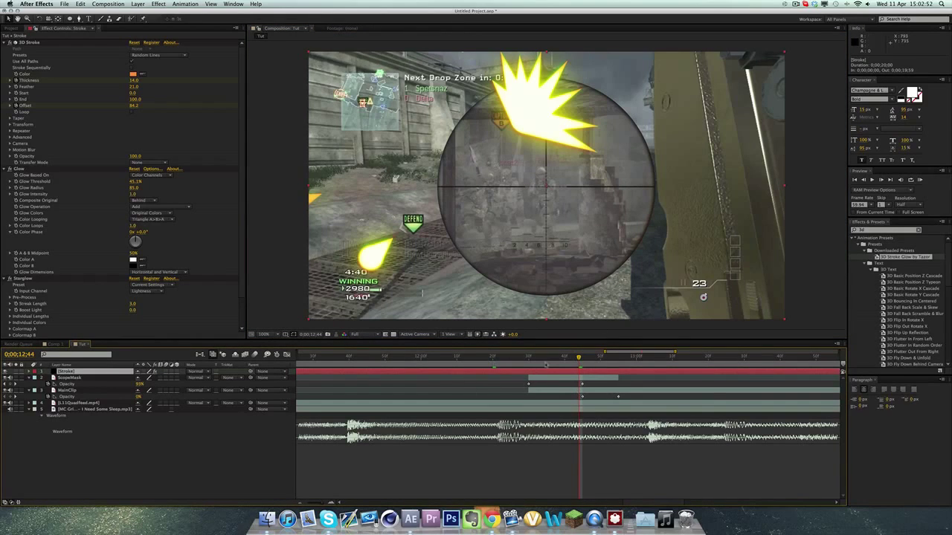
{"action": "key", "text": "u"}
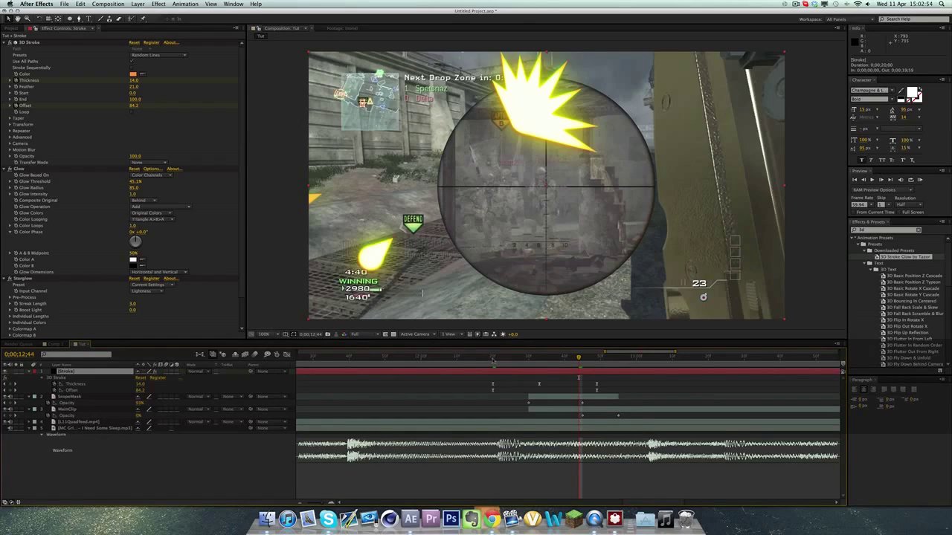
{"action": "left_click", "coordinate": [492, 358]}
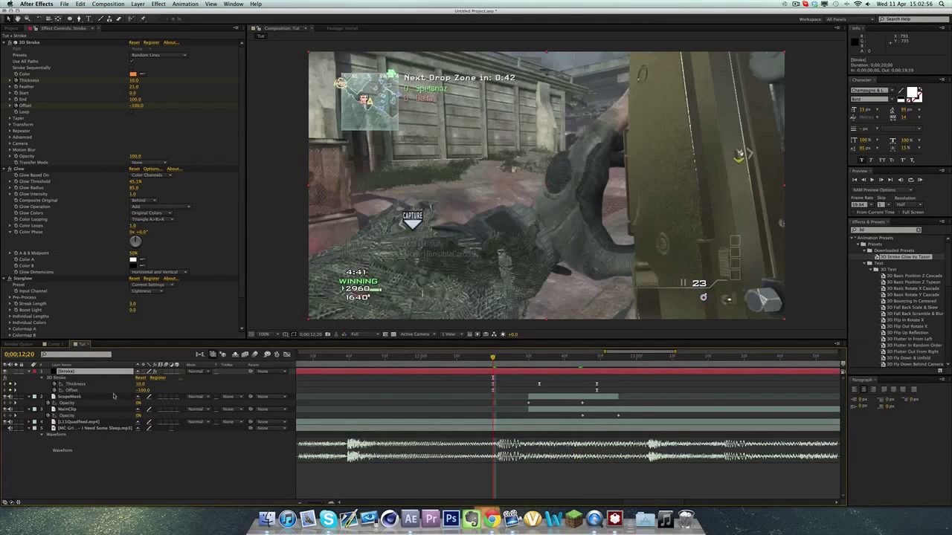
{"action": "left_click", "coordinate": [76, 384]}
{"action": "left_click", "coordinate": [77, 390]}
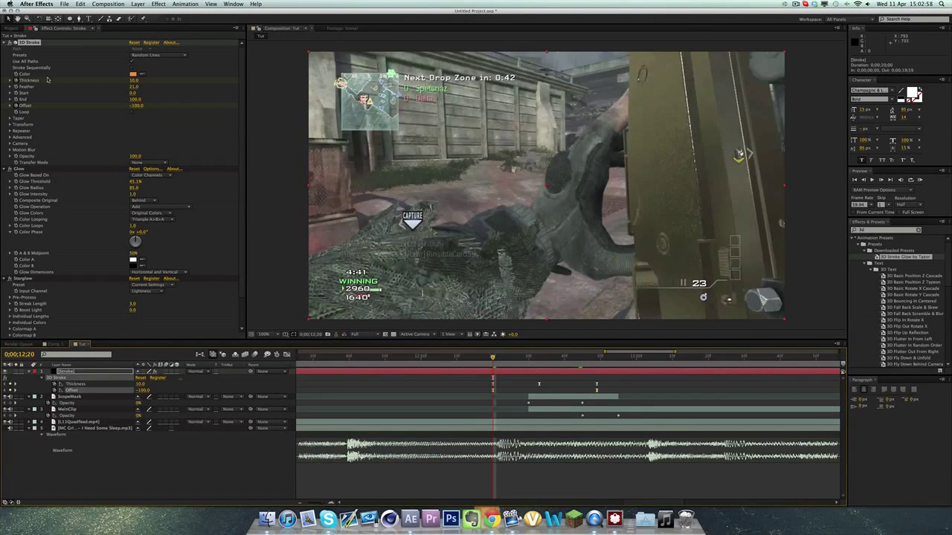
Step: Collapse the Glow and Starglow settings and compare the stroke at 0;00;12;27 with each effect switched off and on
{"action": "left_click", "coordinate": [7, 169]}
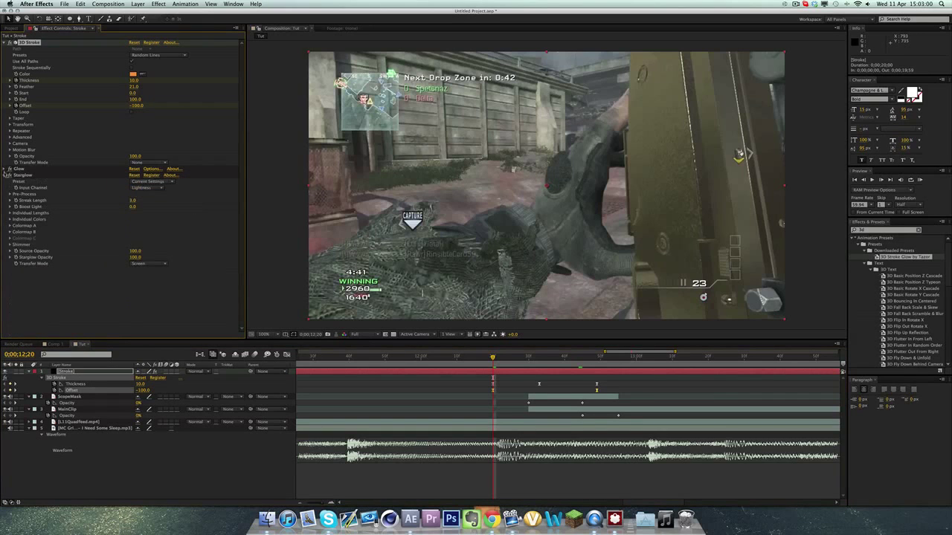
{"action": "left_click", "coordinate": [6, 175]}
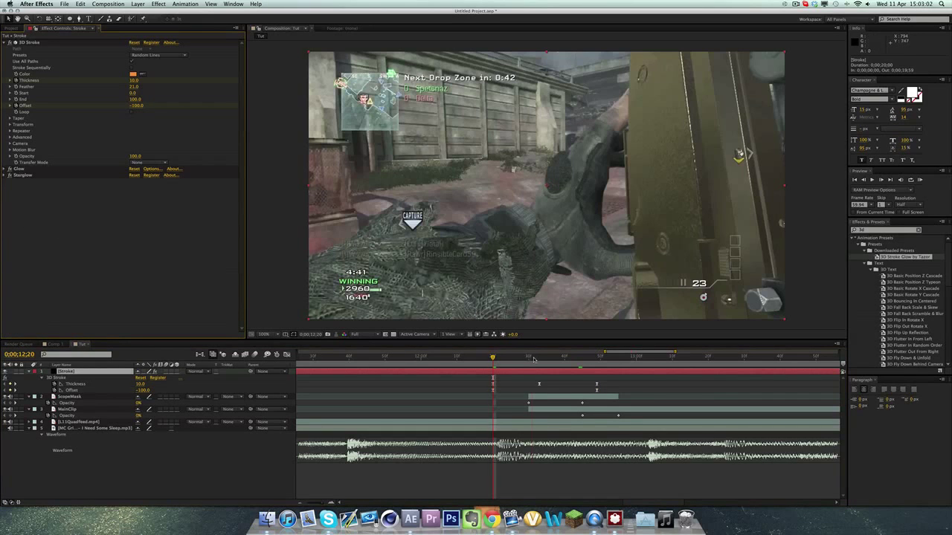
{"action": "left_click_drag", "start_coordinate": [534, 360], "coordinate": [517, 358]}
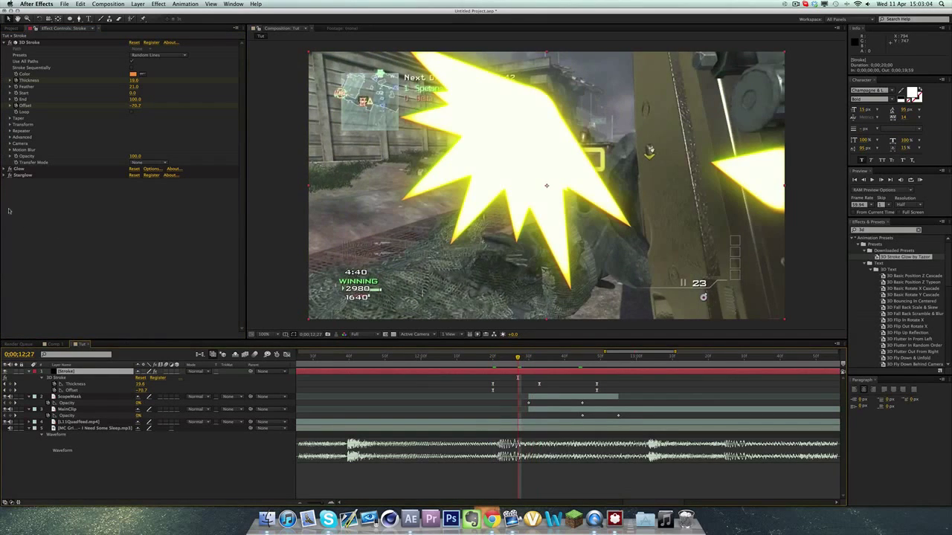
{"action": "left_click", "coordinate": [10, 170]}
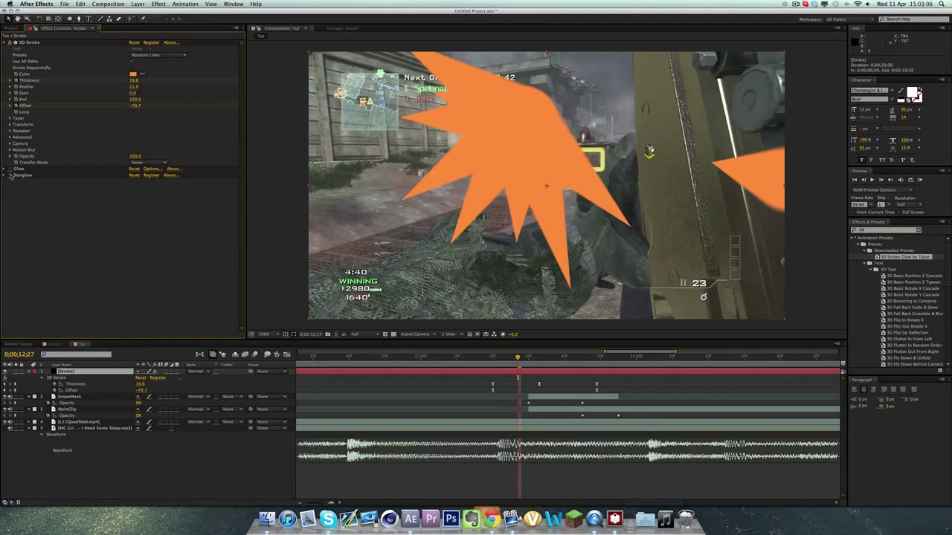
{"action": "left_click", "coordinate": [10, 176]}
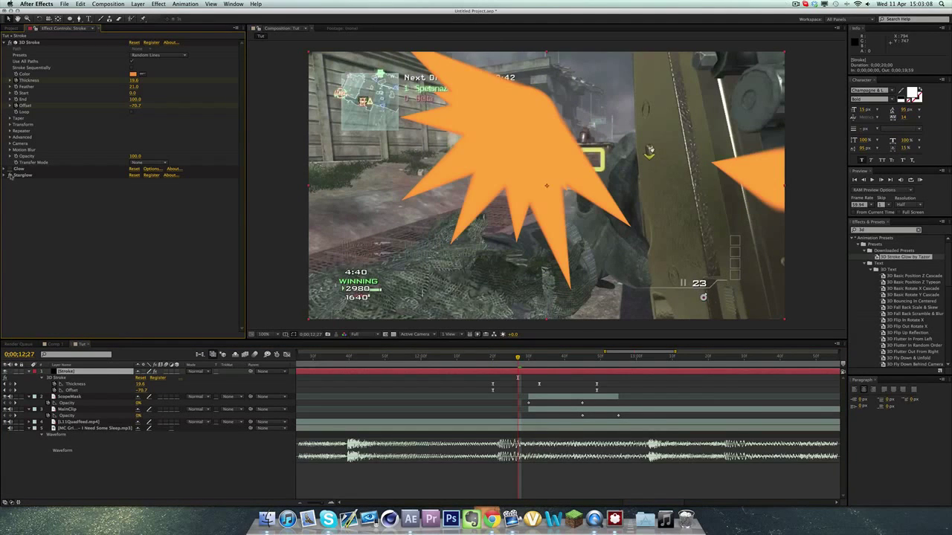
{"action": "left_click", "coordinate": [10, 169]}
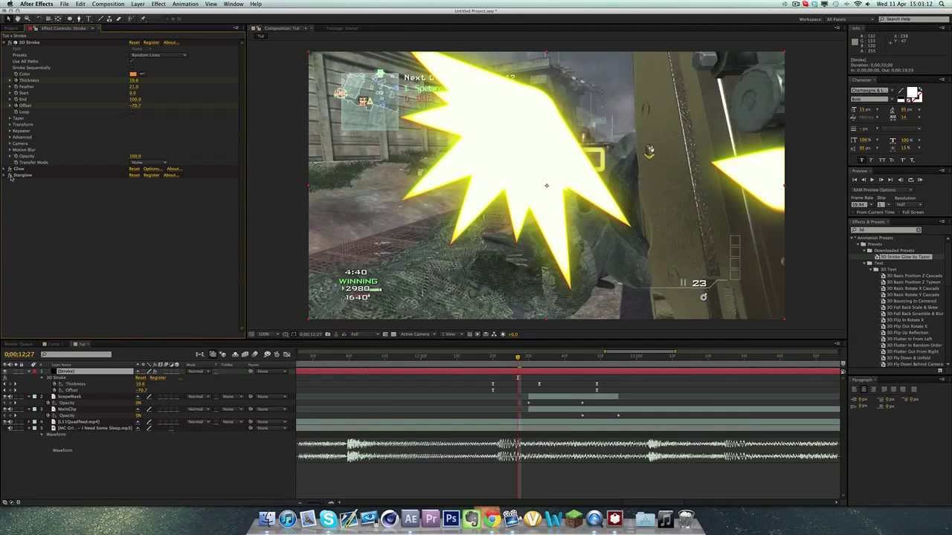
{"action": "left_click", "coordinate": [9, 176]}
{"action": "left_click", "coordinate": [9, 176]}
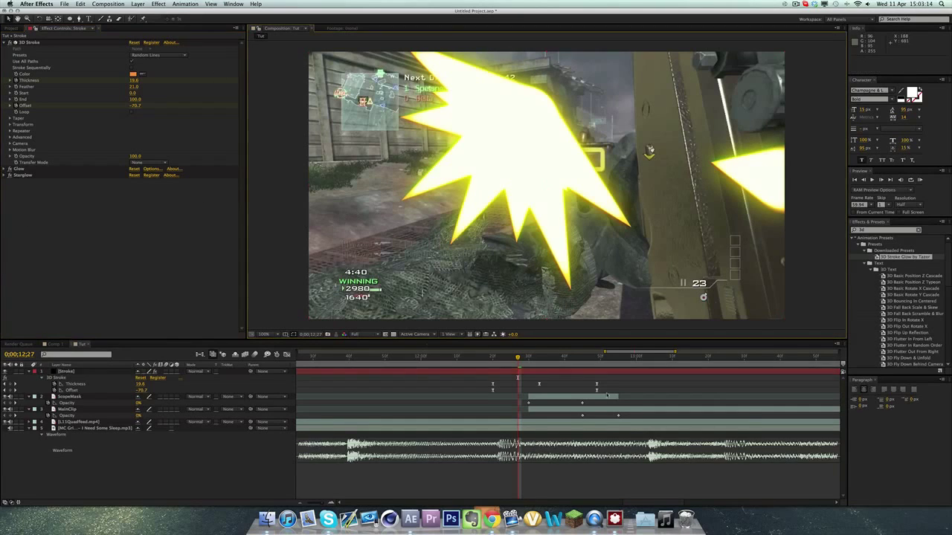
Step: At 0;00;12;33, change the 3D Stroke shape preset to Circle Cutout
{"action": "mouse_move", "coordinate": [496, 357]}
{"action": "left_mouse_down"}
{"action": "mouse_move", "coordinate": [545, 361]}
{"action": "mouse_move", "coordinate": [516, 362]}
{"action": "mouse_move", "coordinate": [528, 358]}
{"action": "left_mouse_up"}
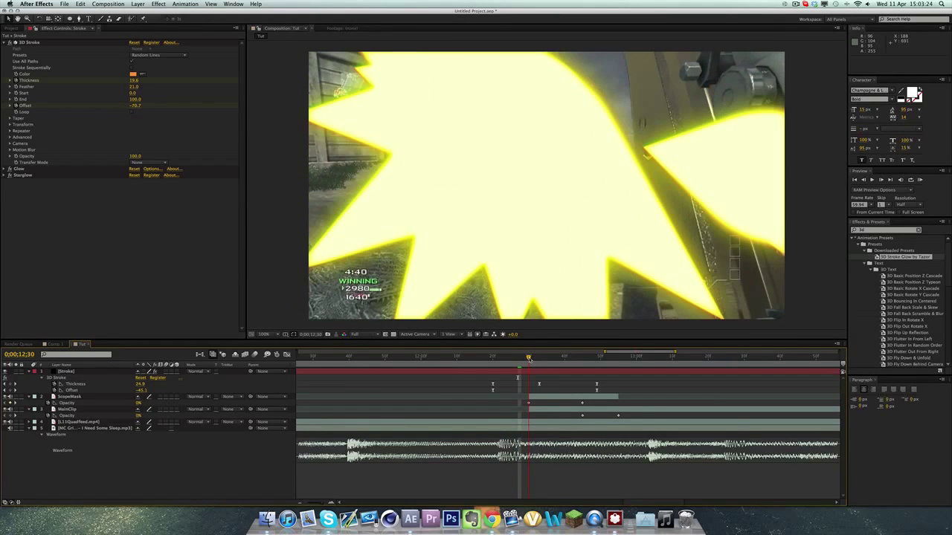
{"action": "mouse_move", "coordinate": [529, 359]}
{"action": "left_mouse_down"}
{"action": "mouse_move", "coordinate": [494, 363]}
{"action": "mouse_move", "coordinate": [539, 363]}
{"action": "left_mouse_up"}
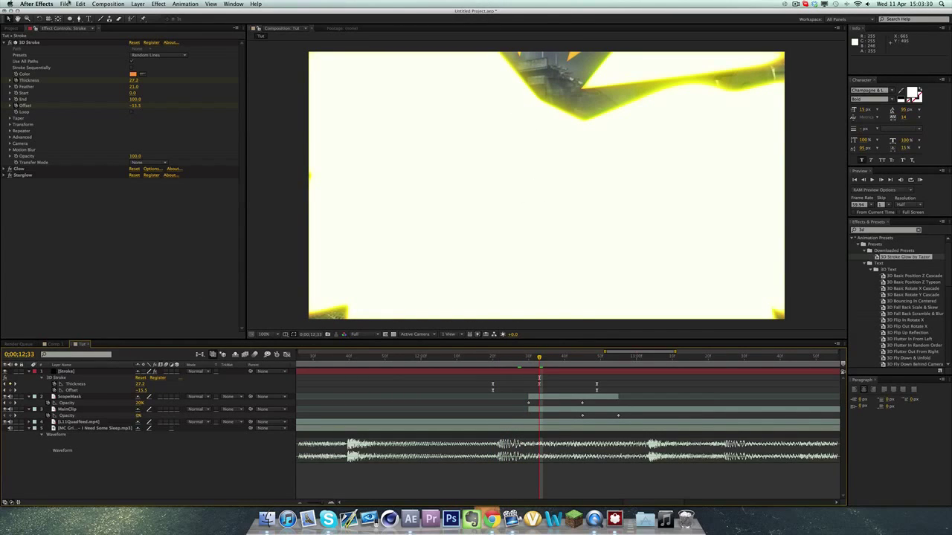
{"action": "left_click", "coordinate": [153, 57]}
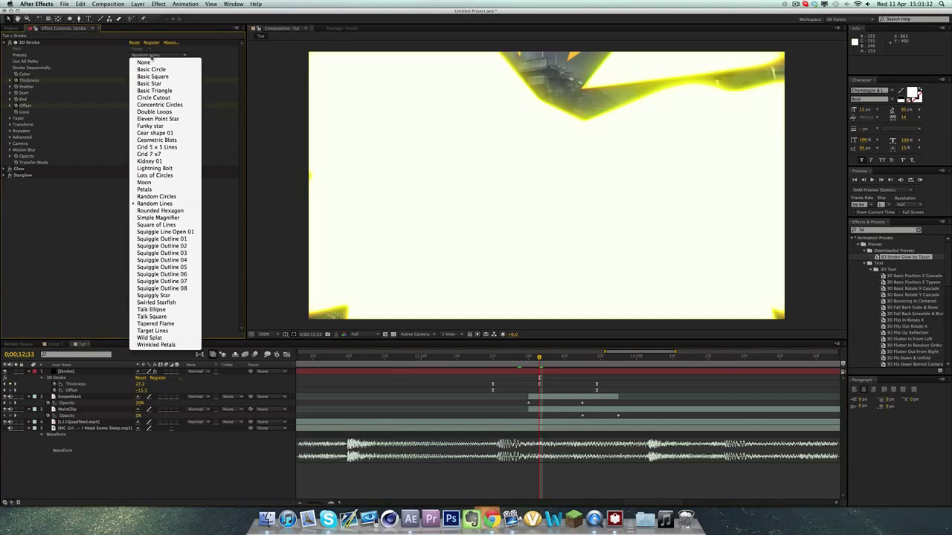
{"action": "left_click", "coordinate": [15, 59]}
{"action": "left_click", "coordinate": [146, 58]}
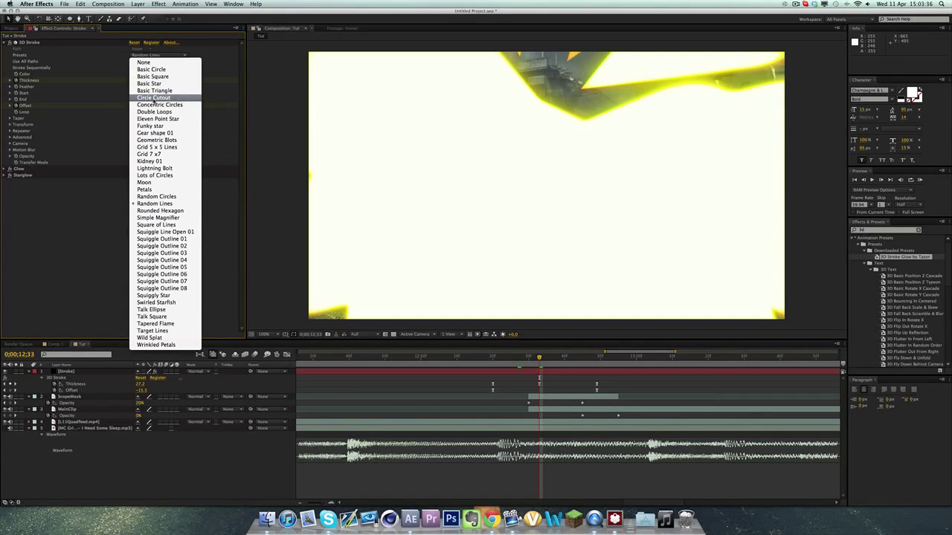
{"action": "left_click", "coordinate": [154, 98]}
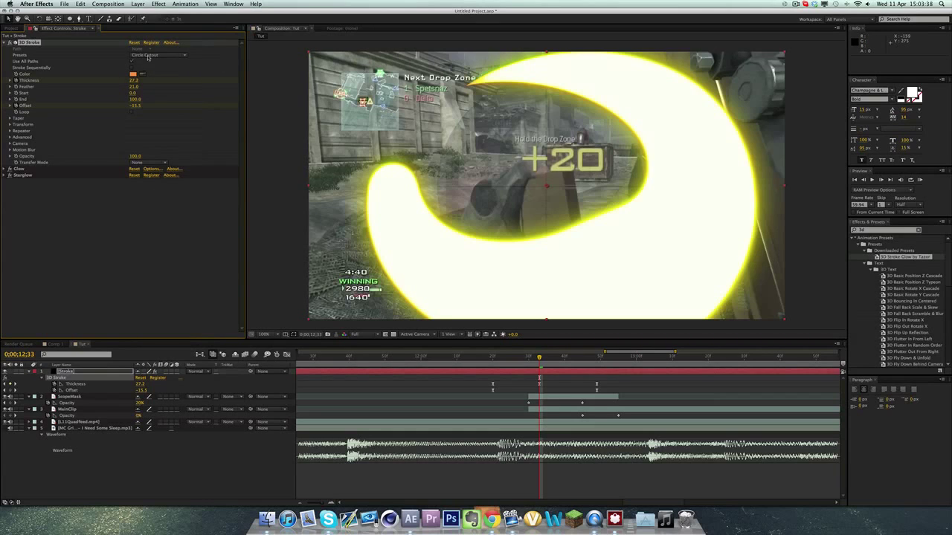
Step: Try the Basic Circle shape preset for 3D Stroke and switch back to Circle Cutout
{"action": "left_click", "coordinate": [147, 58]}
{"action": "left_click", "coordinate": [160, 70]}
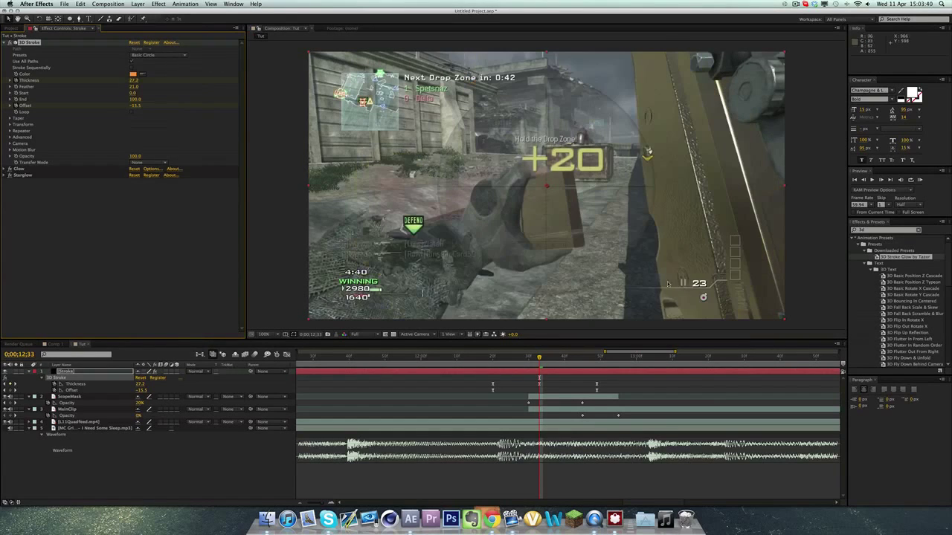
{"action": "left_click", "coordinate": [163, 56]}
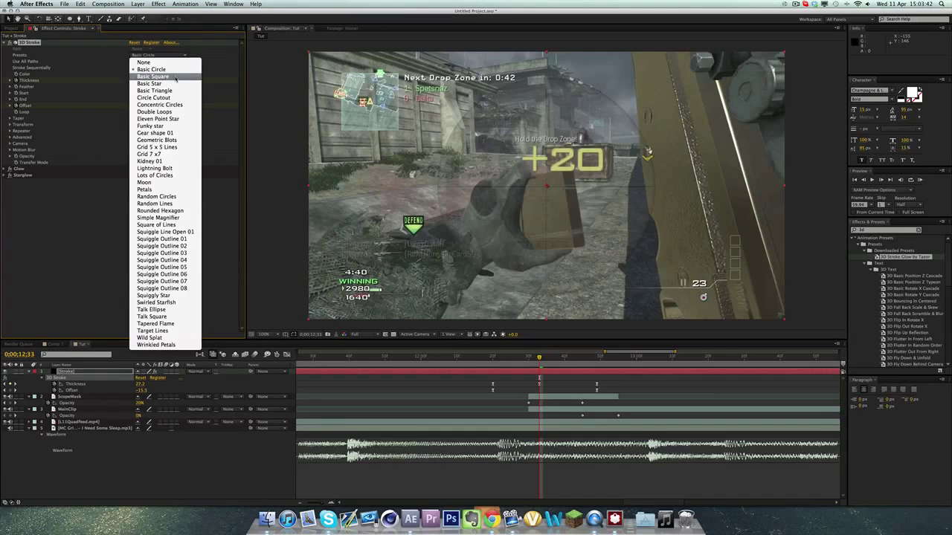
{"action": "left_click", "coordinate": [173, 99]}
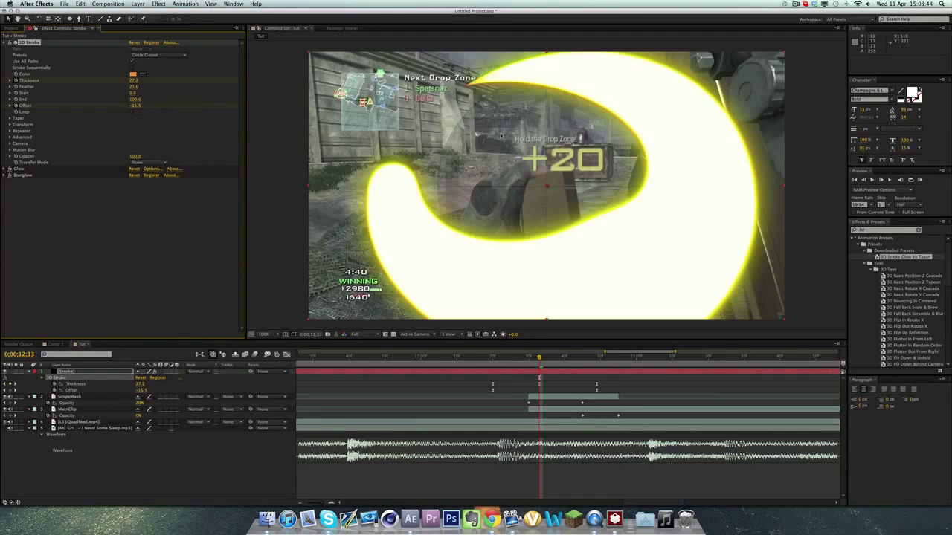
Step: Scrub through the circular stroke animation and set the 3D Stroke Thickness keyframe at 0;00;12;33 to 4
{"action": "left_click", "coordinate": [490, 358]}
{"action": "left_click_drag", "start_coordinate": [490, 358], "coordinate": [565, 358]}
{"action": "mouse_move", "coordinate": [575, 357]}
{"action": "left_mouse_down"}
{"action": "mouse_move", "coordinate": [529, 359]}
{"action": "mouse_move", "coordinate": [539, 359]}
{"action": "left_mouse_up"}
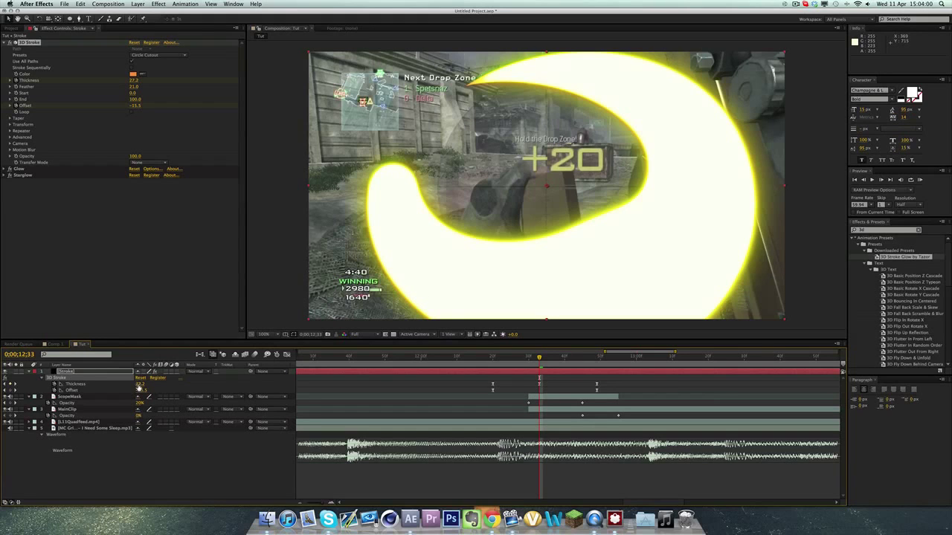
{"action": "left_click_drag", "start_coordinate": [139, 387], "coordinate": [120, 386]}
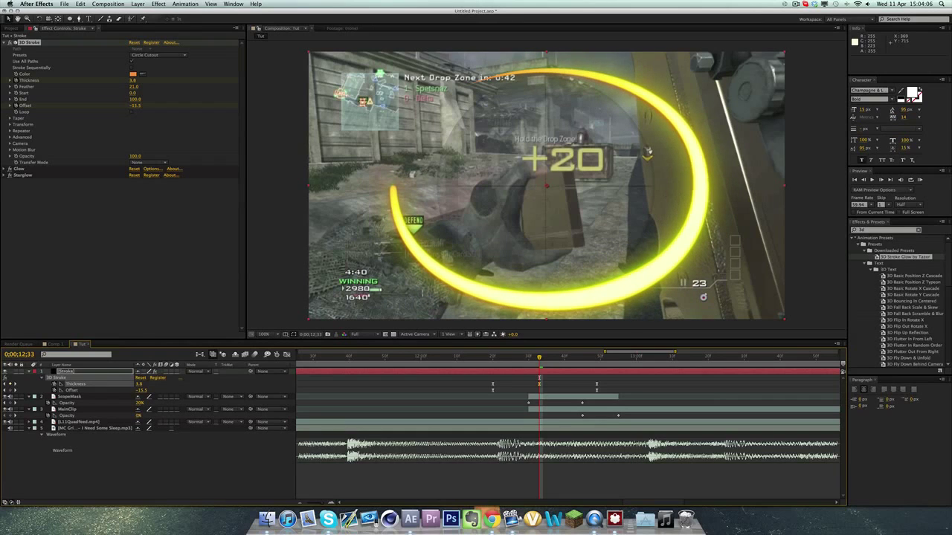
{"action": "left_click", "coordinate": [138, 384]}
{"action": "type", "text": "4"}
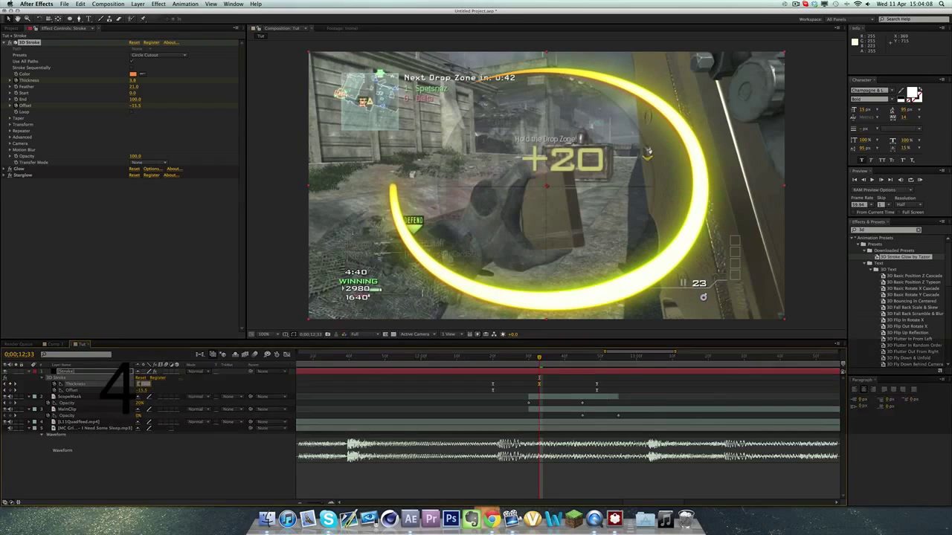
{"action": "key", "text": "Return"}
Step: Preview the stroke animation from 0;00;12;20 to 0;00;12;33 and select the Stroke layer
{"action": "left_click", "coordinate": [496, 358]}
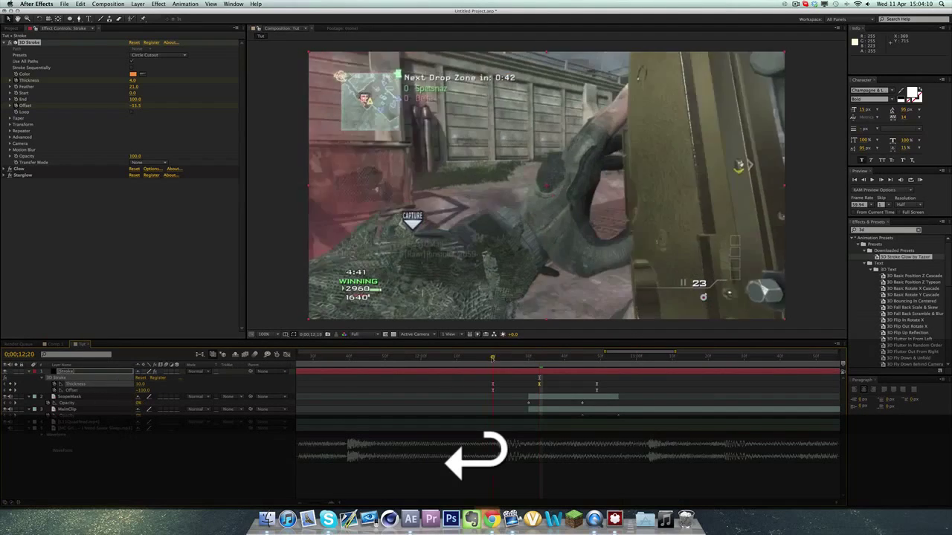
{"action": "mouse_move", "coordinate": [496, 357]}
{"action": "left_mouse_down"}
{"action": "mouse_move", "coordinate": [550, 360]}
{"action": "mouse_move", "coordinate": [539, 360]}
{"action": "left_mouse_up"}
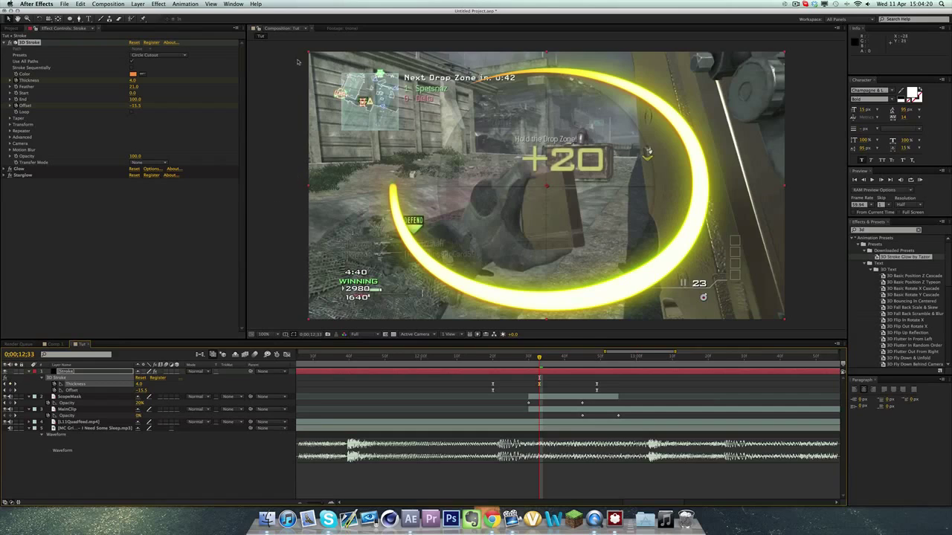
{"action": "left_click", "coordinate": [74, 379]}
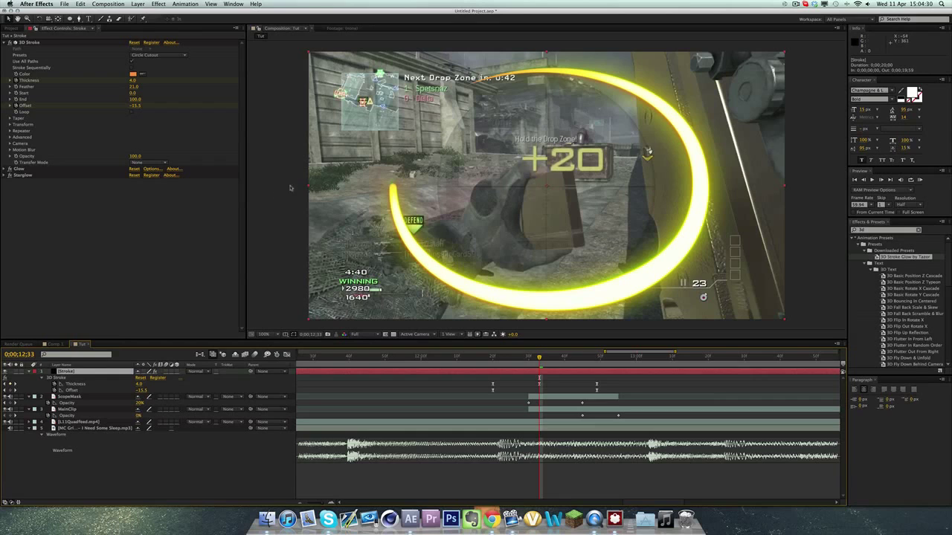
Step: Scale the Stroke layer's width to about 73% and reduce its height so the ring fits the scope circle
{"action": "left_click_drag", "start_coordinate": [309, 187], "coordinate": [374, 188]}
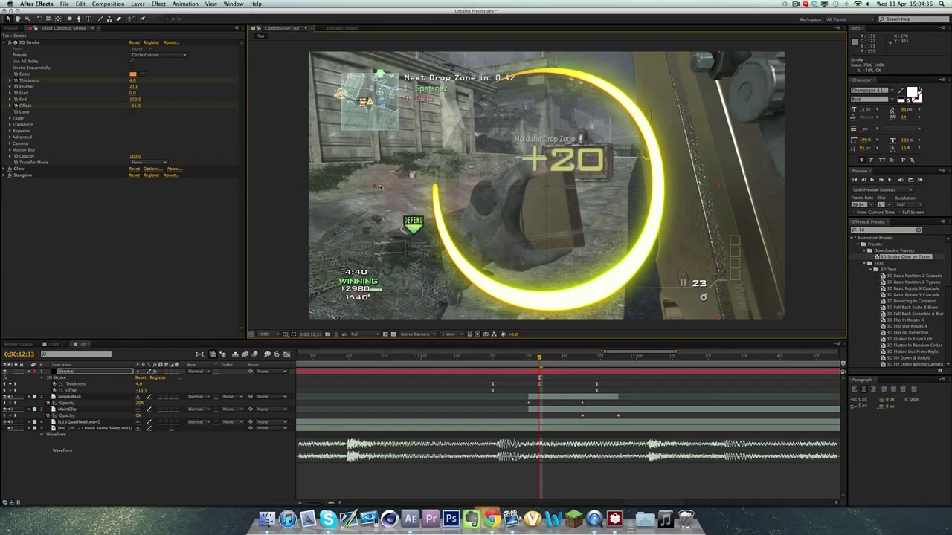
{"action": "left_click_drag", "start_coordinate": [547, 53], "coordinate": [517, 55]}
{"action": "left_click", "coordinate": [443, 48]}
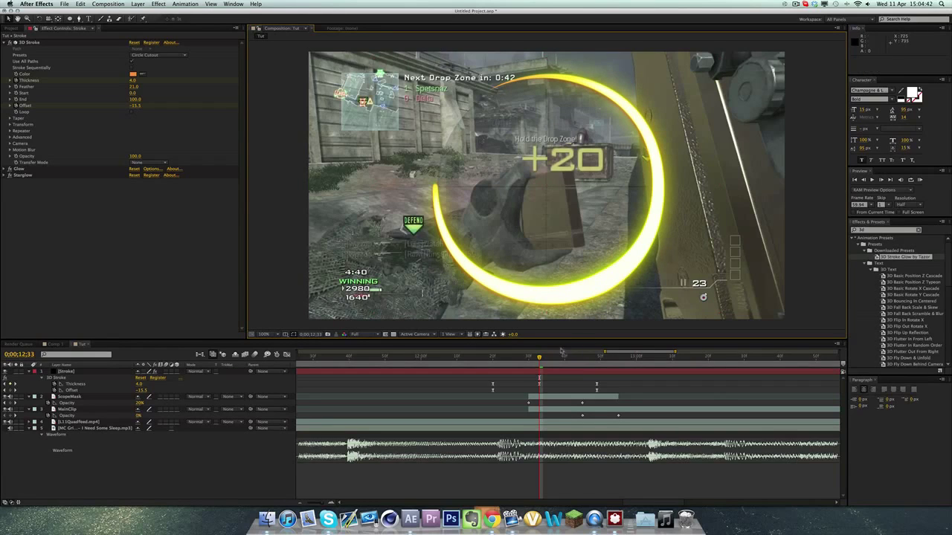
Step: Move both MainClip Opacity keyframes earlier so the fade-in starts at 0;00;12;39
{"action": "mouse_move", "coordinate": [490, 357]}
{"action": "left_mouse_down"}
{"action": "mouse_move", "coordinate": [618, 353]}
{"action": "mouse_move", "coordinate": [564, 357]}
{"action": "mouse_move", "coordinate": [582, 357]}
{"action": "left_mouse_up"}
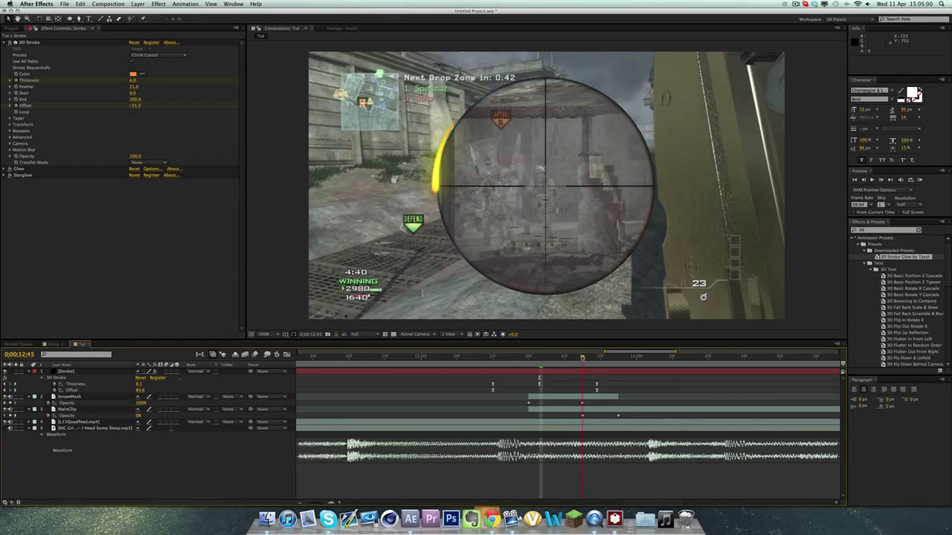
{"action": "left_click_drag", "start_coordinate": [539, 389], "coordinate": [582, 389]}
{"action": "left_click", "coordinate": [618, 415]}
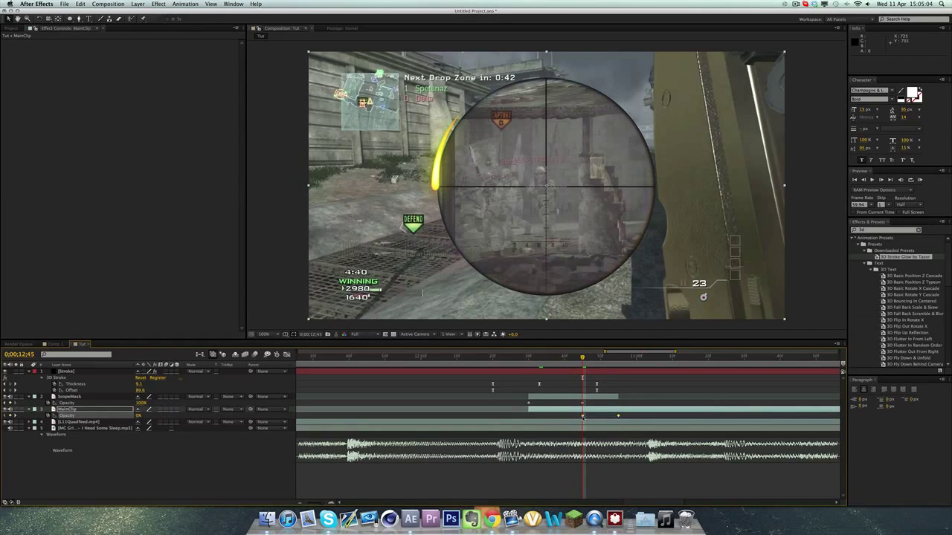
{"action": "mouse_move", "coordinate": [582, 418]}
{"action": "left_click_drag", "start_coordinate": [582, 418], "coordinate": [560, 418]}
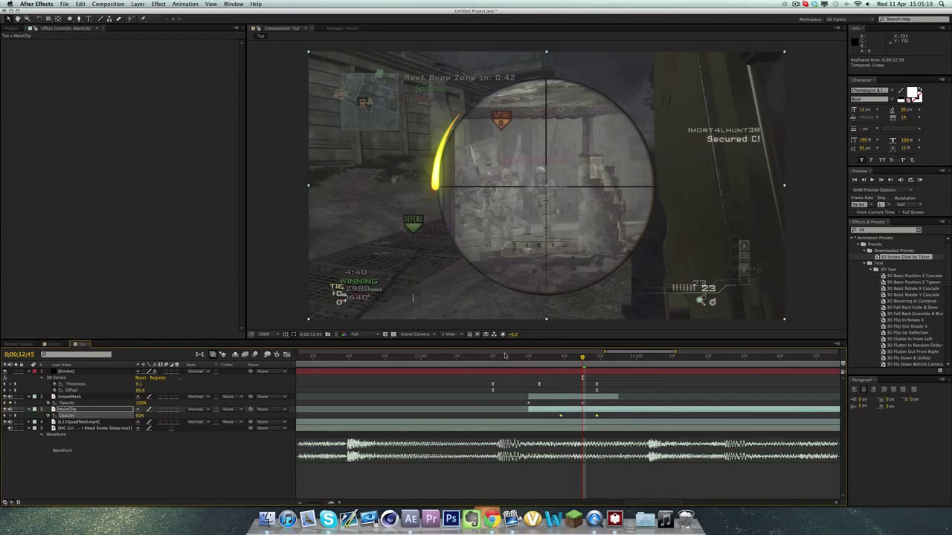
Step: Create an adjustment layer above all other layers and apply the Magic Bullet Looks effect to it
{"action": "mouse_move", "coordinate": [505, 356]}
{"action": "left_mouse_down"}
{"action": "mouse_move", "coordinate": [483, 359]}
{"action": "mouse_move", "coordinate": [766, 357]}
{"action": "left_mouse_up"}
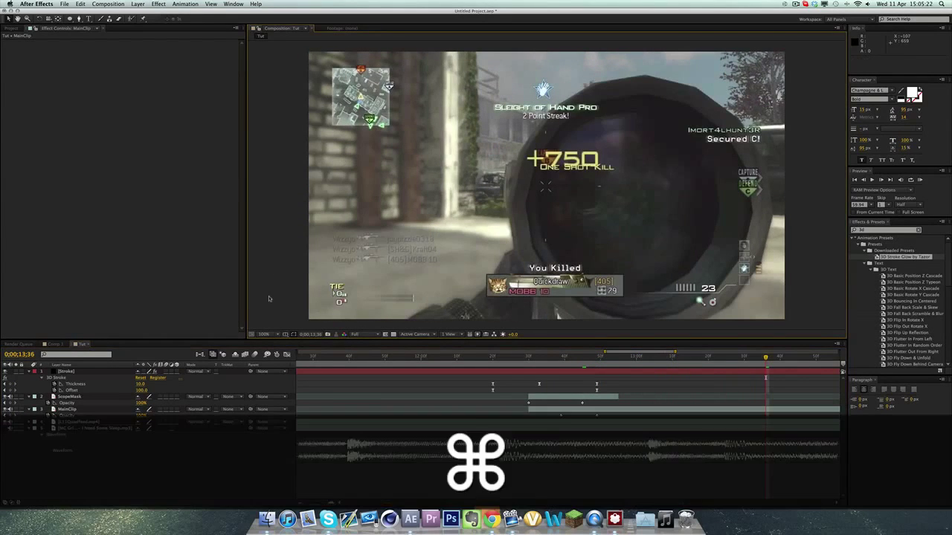
{"action": "key", "text": "super+alt+y"}
{"action": "left_click", "coordinate": [185, 4]}
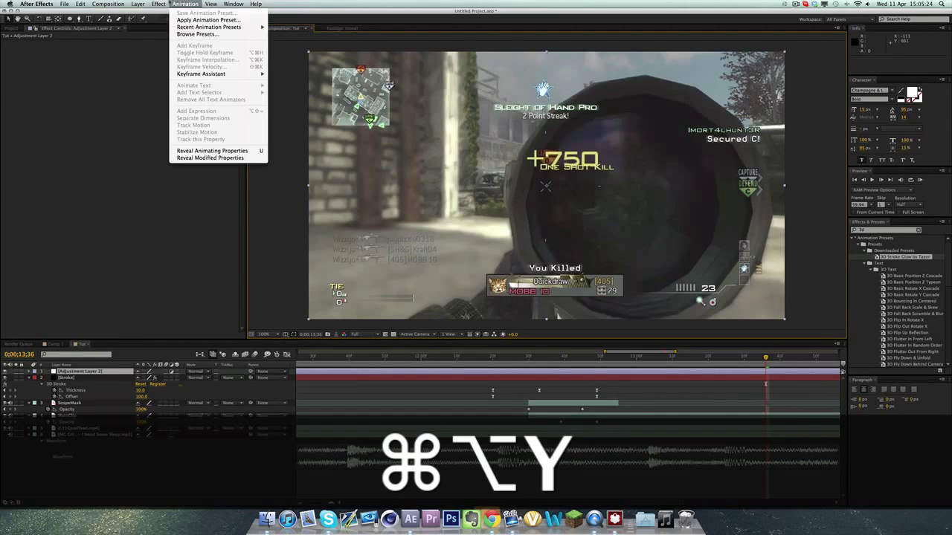
{"action": "mouse_move", "coordinate": [159, 4]}
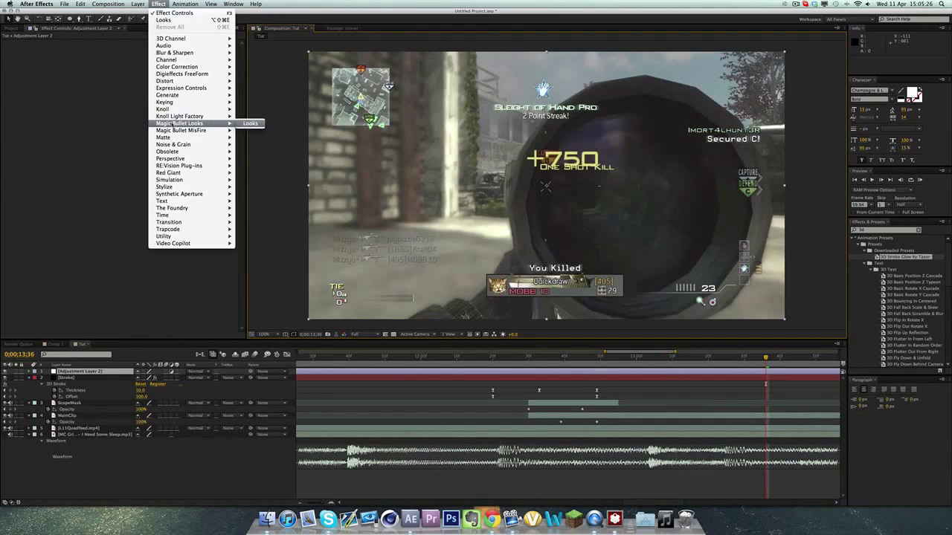
{"action": "left_click", "coordinate": [250, 123]}
Step: Load the custom look with Curves, Diffusion, Vignette and Edge Softness and apply it to the adjustment layer
{"action": "left_click", "coordinate": [32, 65]}
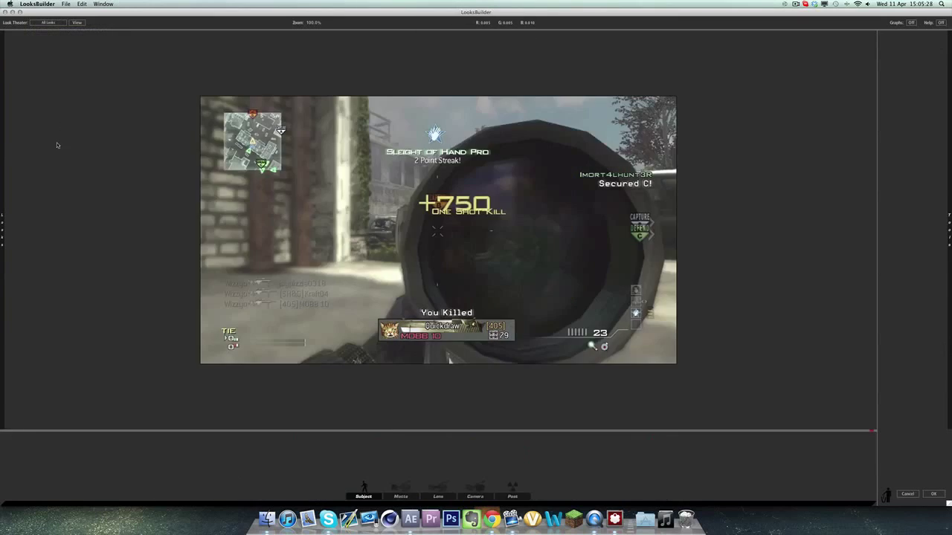
{"action": "left_click", "coordinate": [32, 84]}
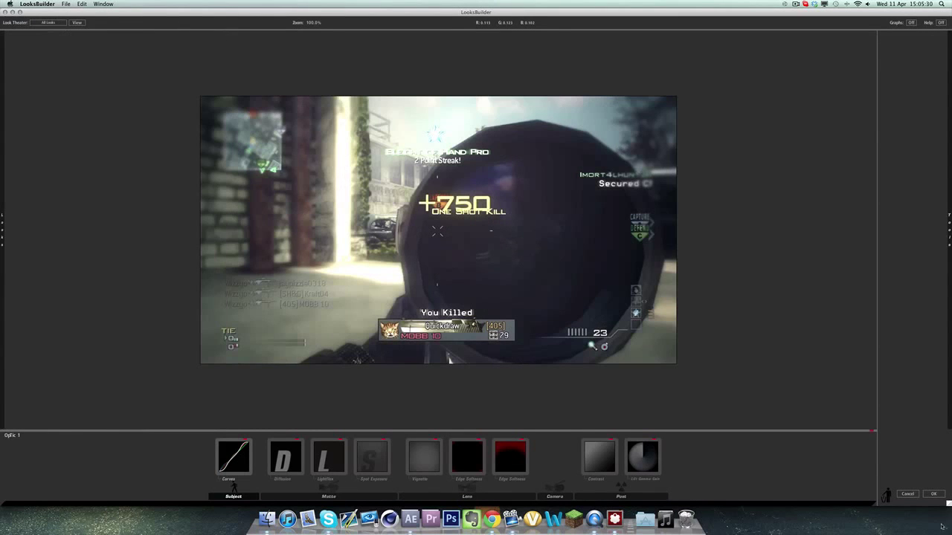
{"action": "left_click", "coordinate": [936, 493]}
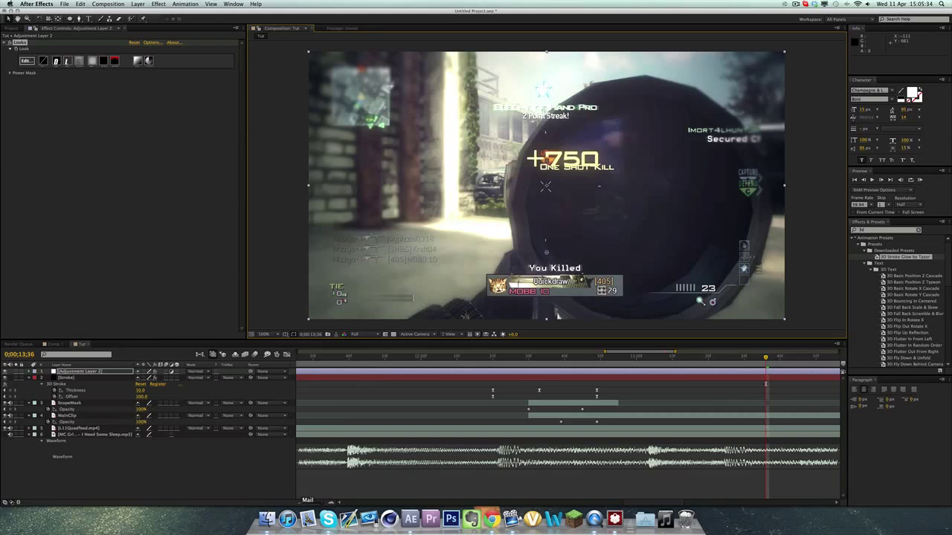
Step: Set the work area from 0;00;10;48 to 0;00;14;24 and play a RAM preview of the graded transition
{"action": "left_click_drag", "start_coordinate": [312, 503], "coordinate": [301, 502]}
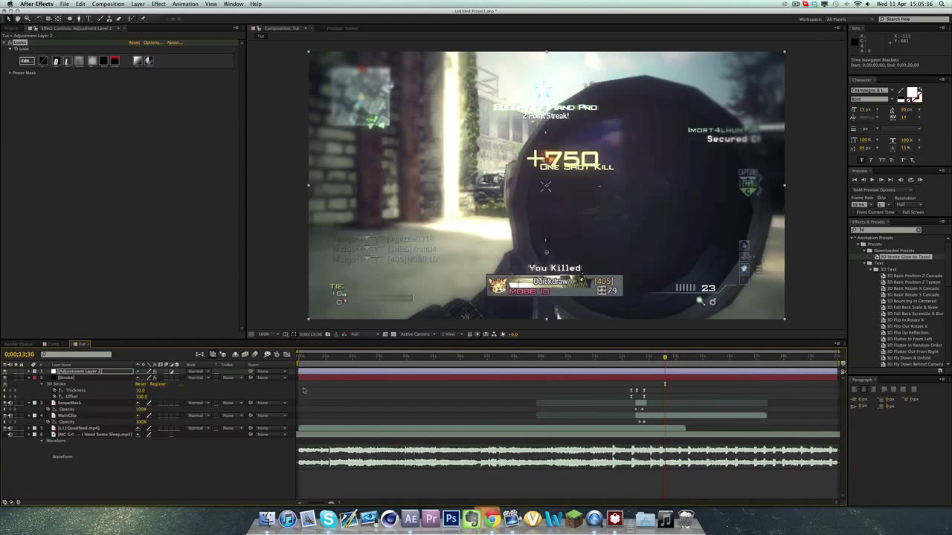
{"action": "left_click_drag", "start_coordinate": [299, 362], "coordinate": [592, 362]}
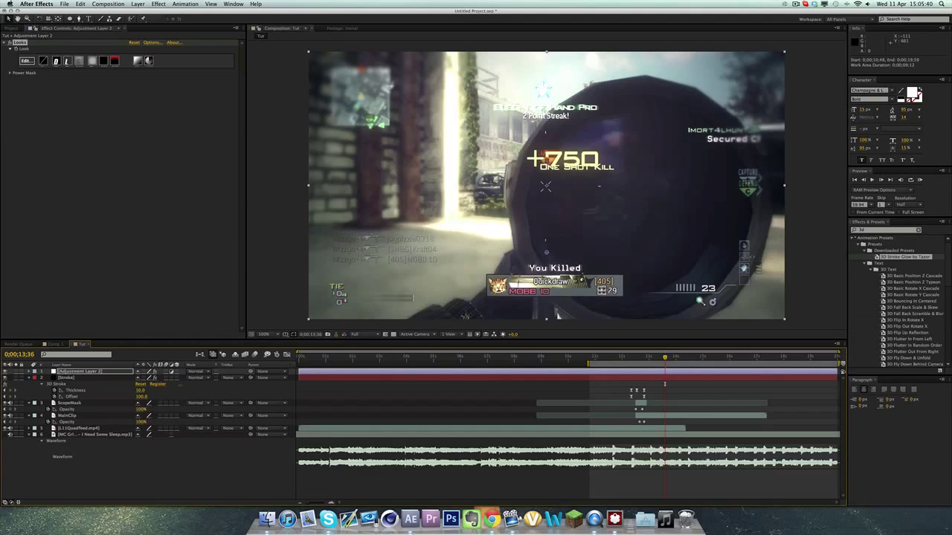
{"action": "left_click_drag", "start_coordinate": [841, 364], "coordinate": [689, 364]}
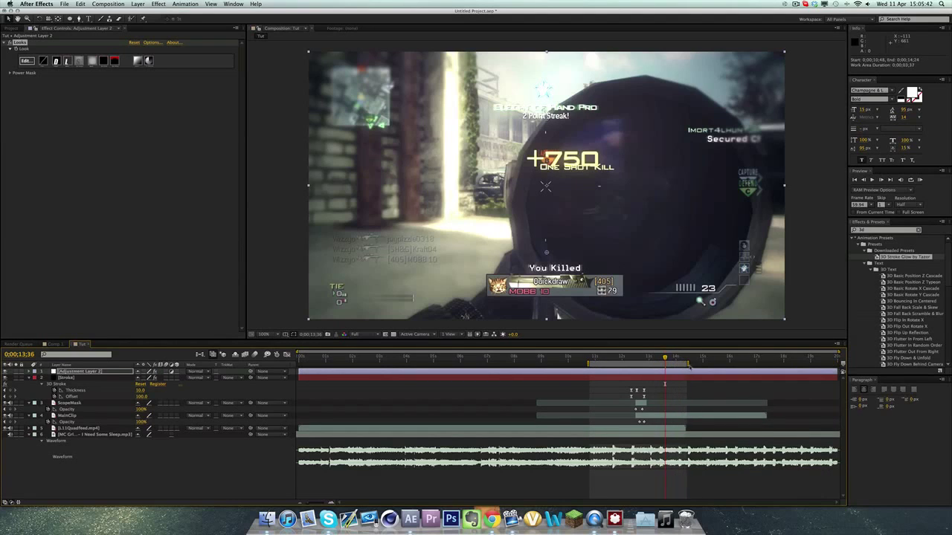
{"action": "key", "text": "KP_0"}
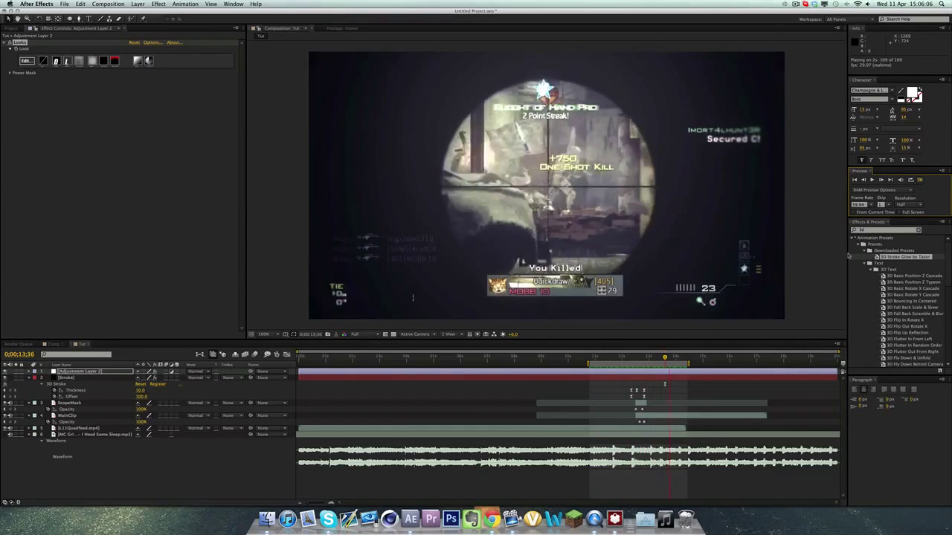
{"action": "key", "text": "space"}
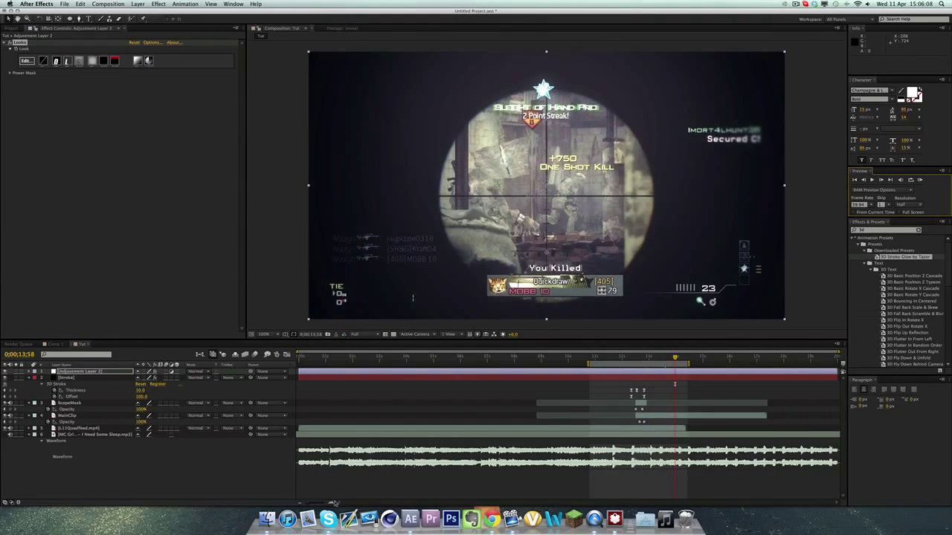
Step: At 0;00;12;36, change the Stroke layer's 3D Stroke color from orange to a pale off-white
{"action": "key", "text": "equal"}
{"action": "key", "text": "equal"}
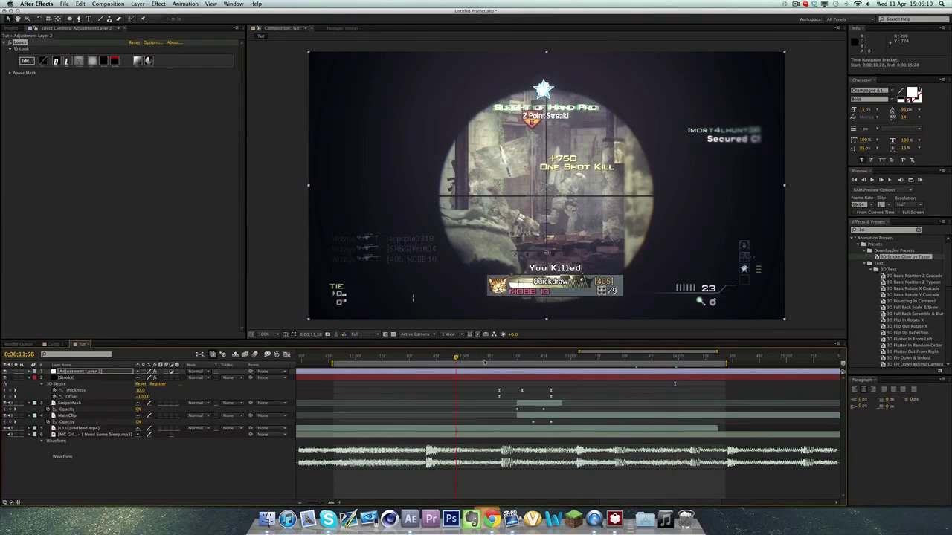
{"action": "mouse_move", "coordinate": [486, 361]}
{"action": "left_mouse_down"}
{"action": "mouse_move", "coordinate": [559, 362]}
{"action": "mouse_move", "coordinate": [505, 364]}
{"action": "mouse_move", "coordinate": [528, 362]}
{"action": "left_mouse_up"}
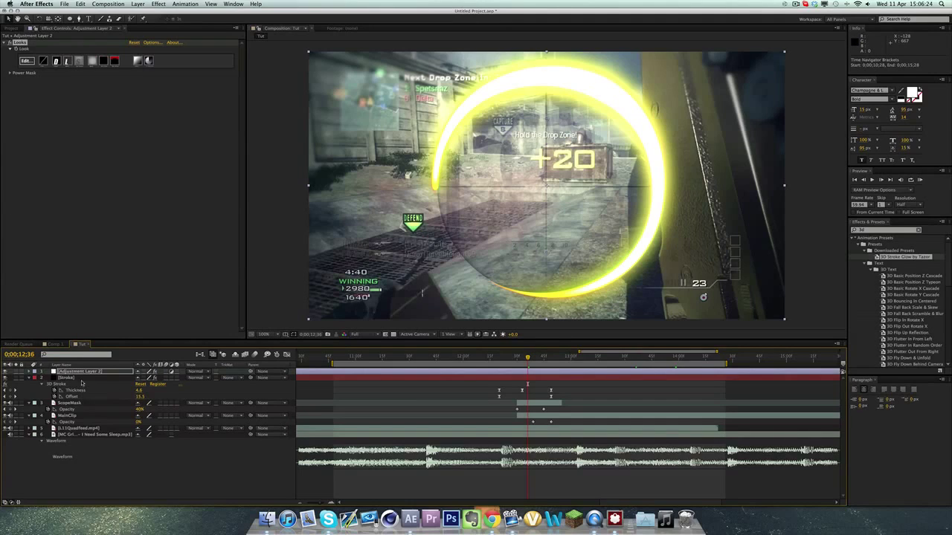
{"action": "left_click", "coordinate": [82, 379]}
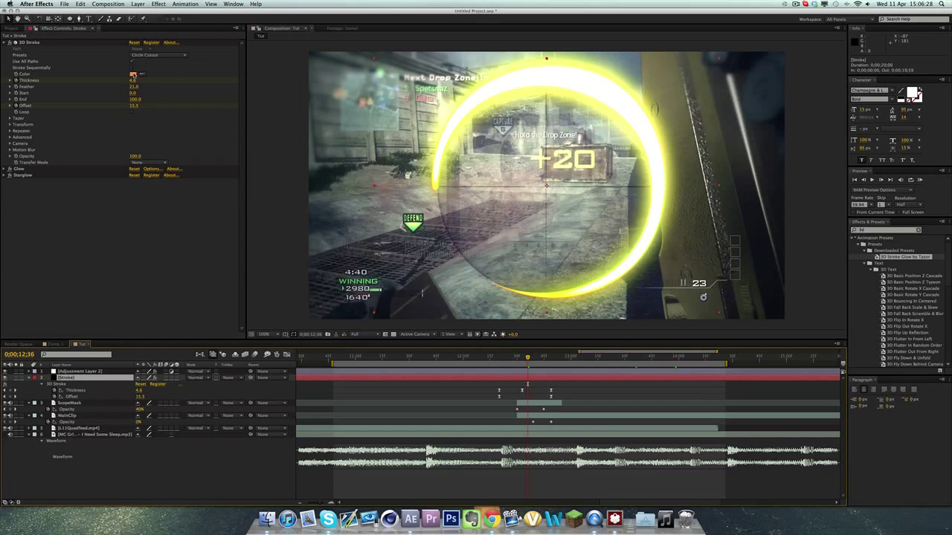
{"action": "left_click", "coordinate": [132, 74]}
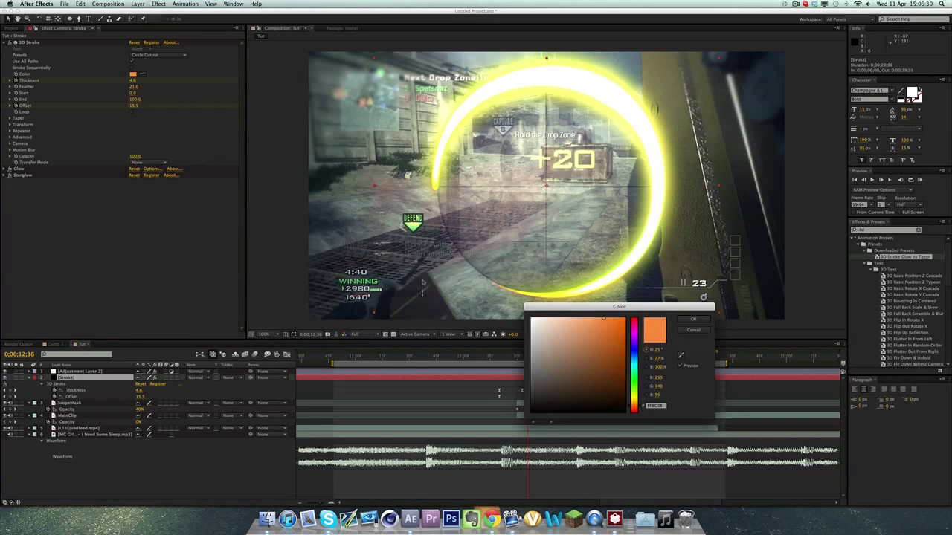
{"action": "left_click_drag", "start_coordinate": [549, 361], "coordinate": [553, 327]}
{"action": "left_click", "coordinate": [687, 322]}
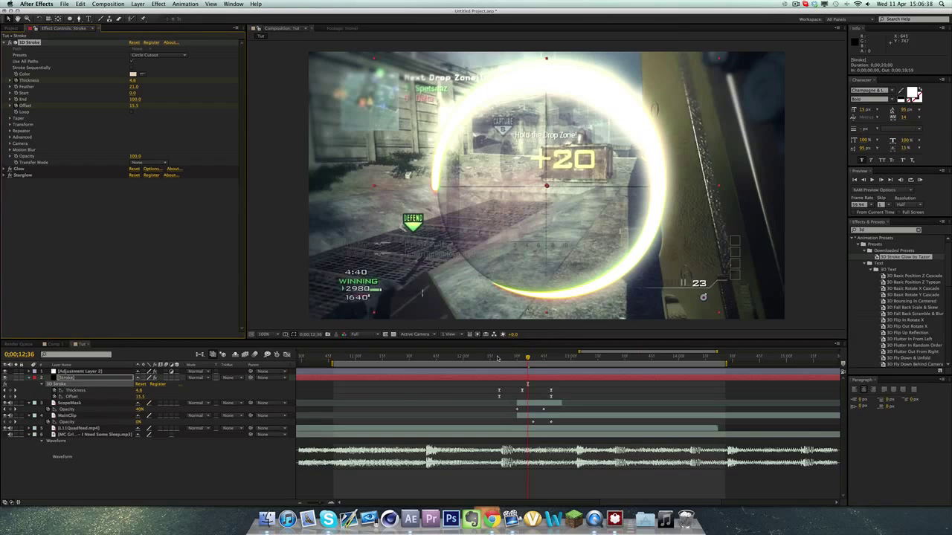
Step: Scrub through the transition with the recoloured stroke and play a RAM preview of the work area
{"action": "left_click_drag", "start_coordinate": [497, 358], "coordinate": [638, 359]}
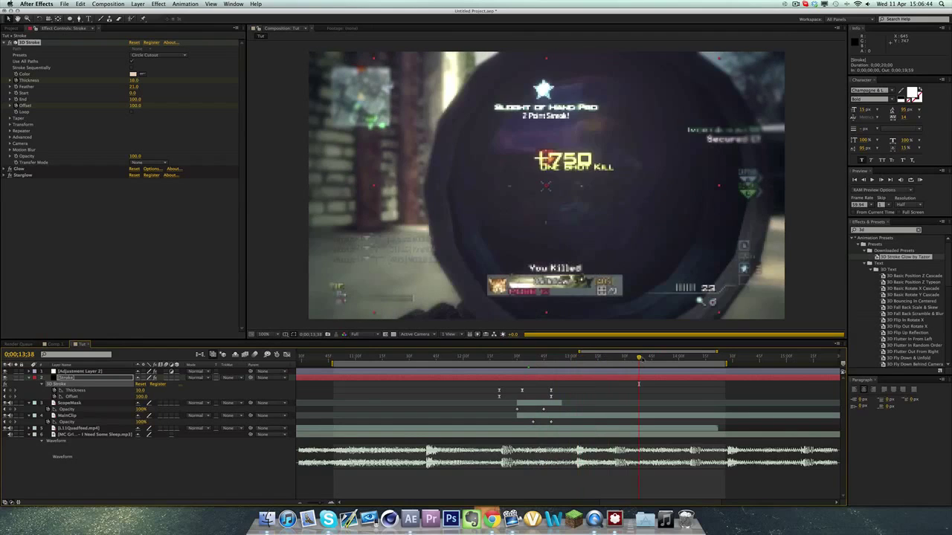
{"action": "key", "text": "super+s"}
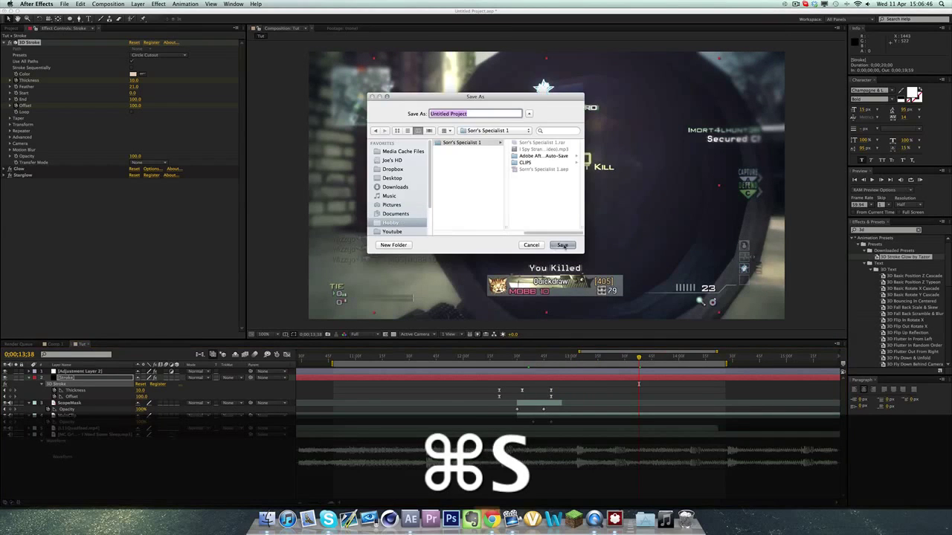
{"action": "left_click", "coordinate": [531, 245]}
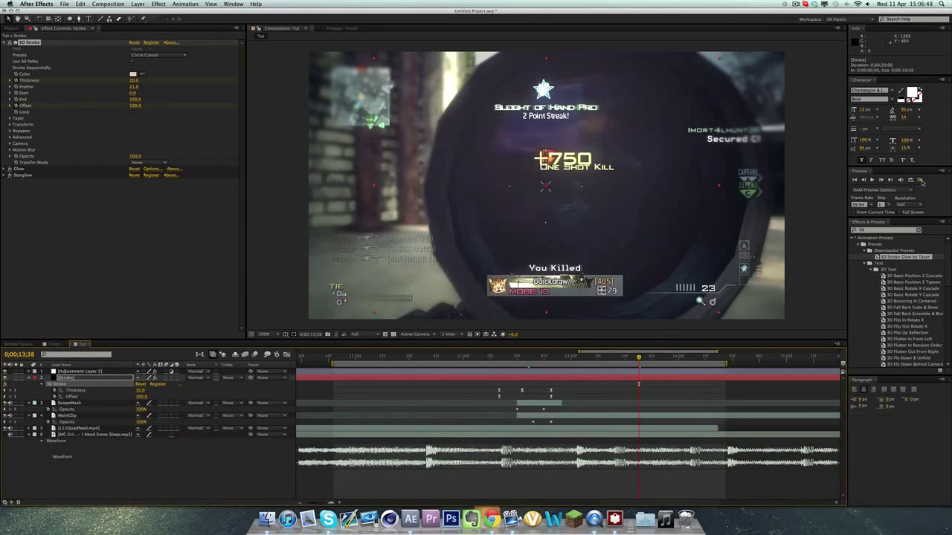
{"action": "left_click", "coordinate": [921, 181]}
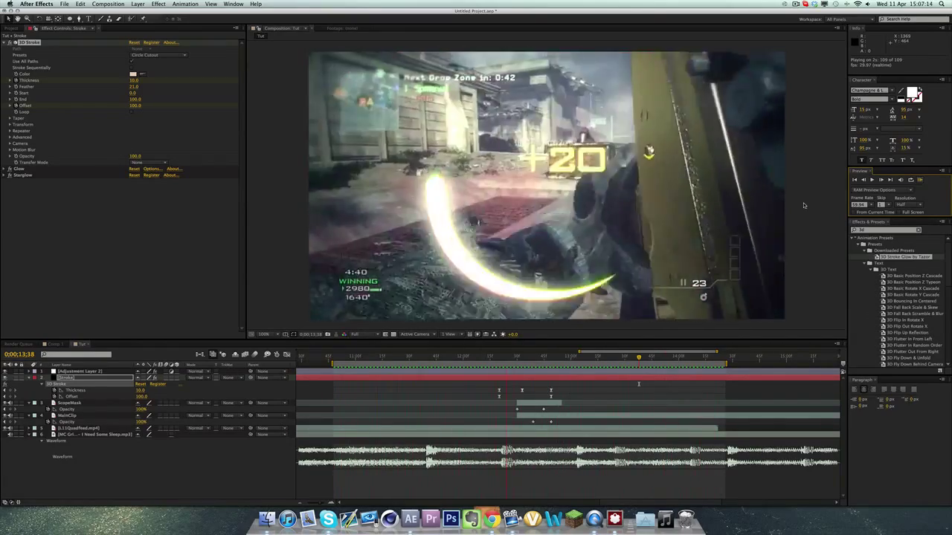
{"action": "key", "text": "space"}
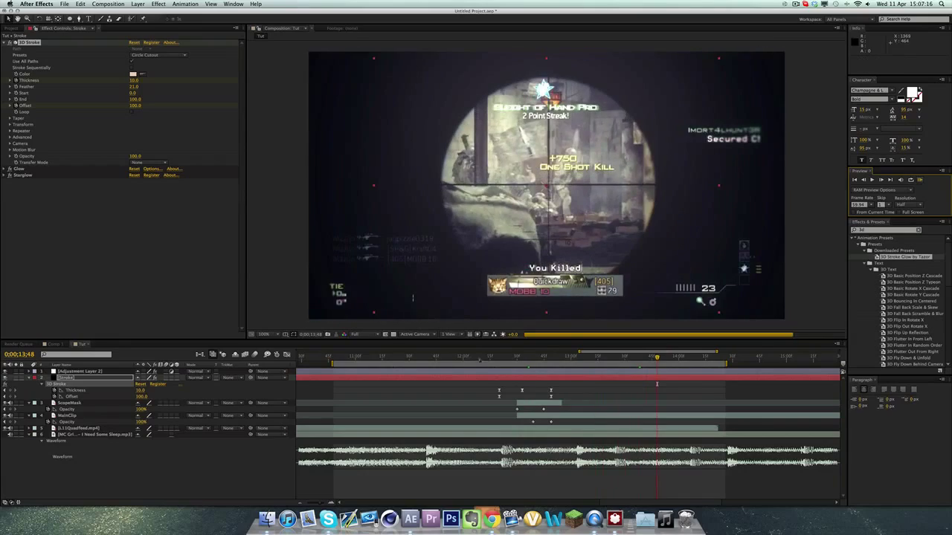
Step: Examine how the glowing stroke lines up with the scope around 0;00;12;34 to 0;00;12;35
{"action": "key", "text": "space"}
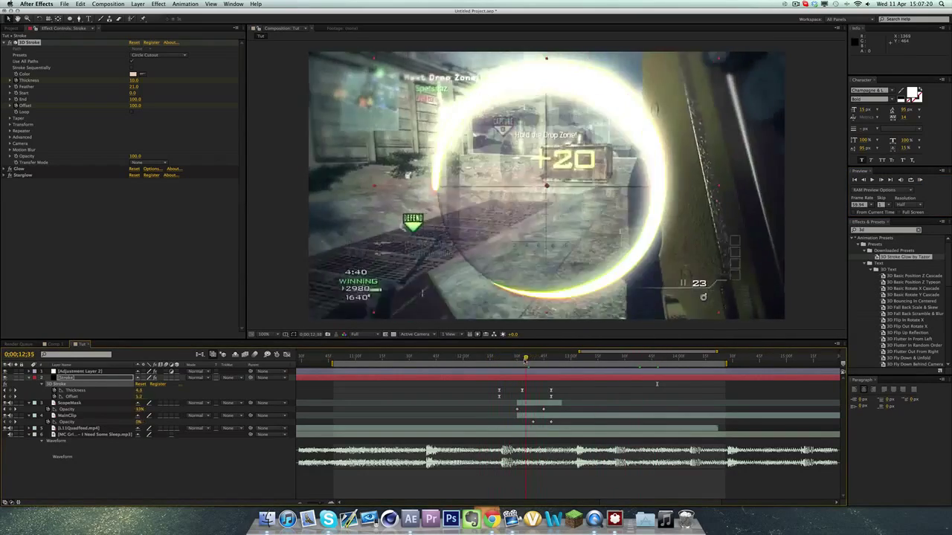
{"action": "key", "text": "space"}
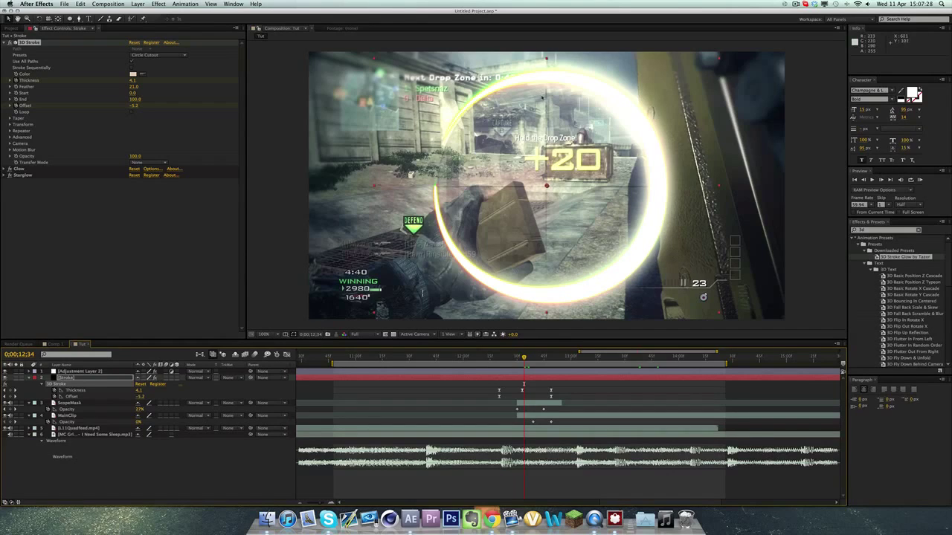
{"action": "mouse_move", "coordinate": [513, 358]}
{"action": "left_mouse_down"}
{"action": "mouse_move", "coordinate": [628, 358]}
{"action": "mouse_move", "coordinate": [525, 362]}
{"action": "left_mouse_up"}
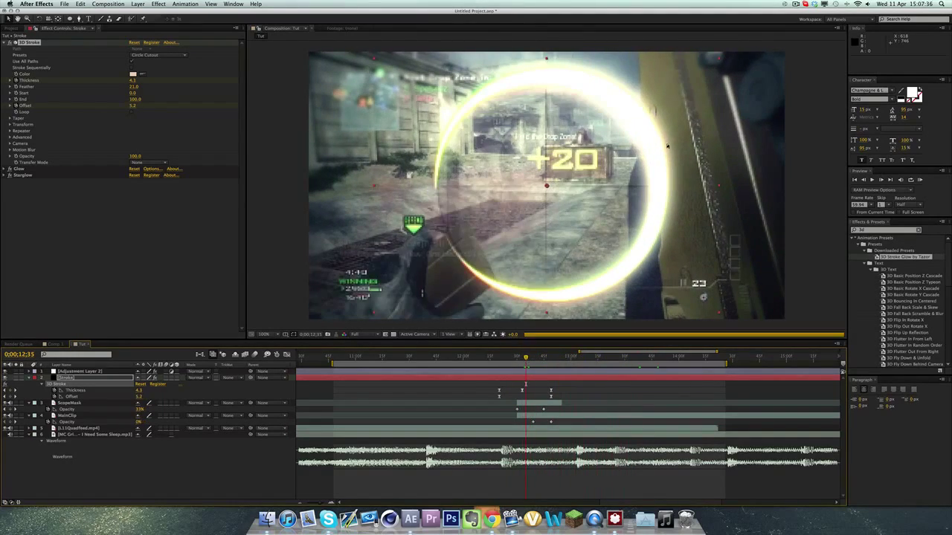
{"action": "left_click", "coordinate": [272, 148]}
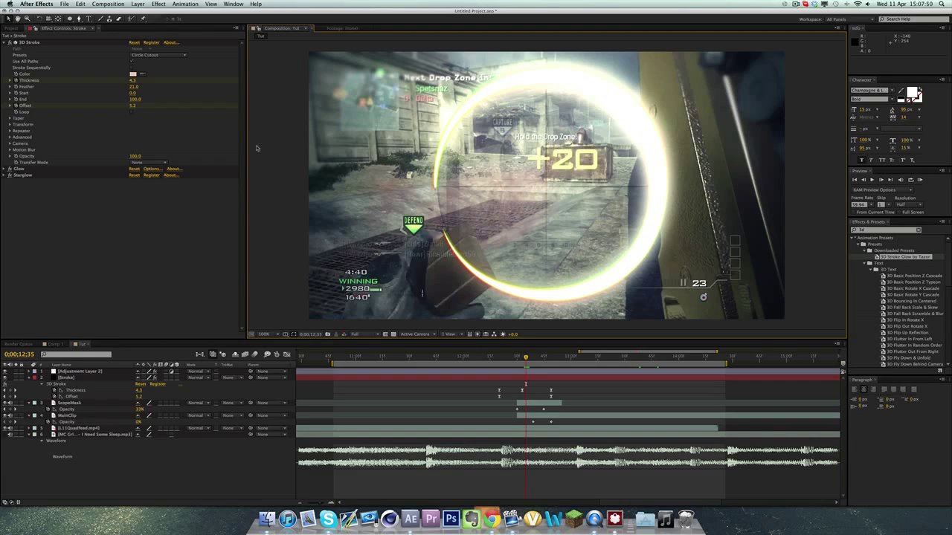
{"action": "left_click", "coordinate": [176, 234]}
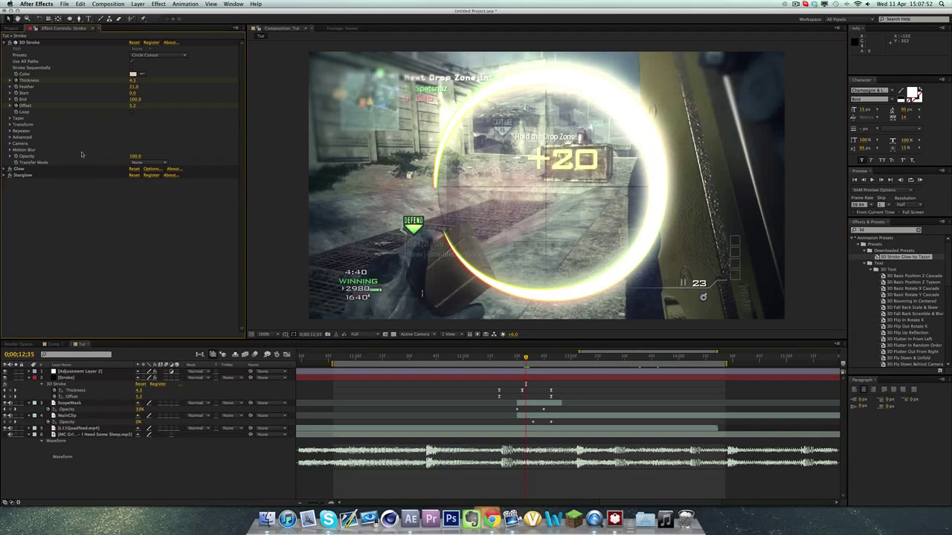